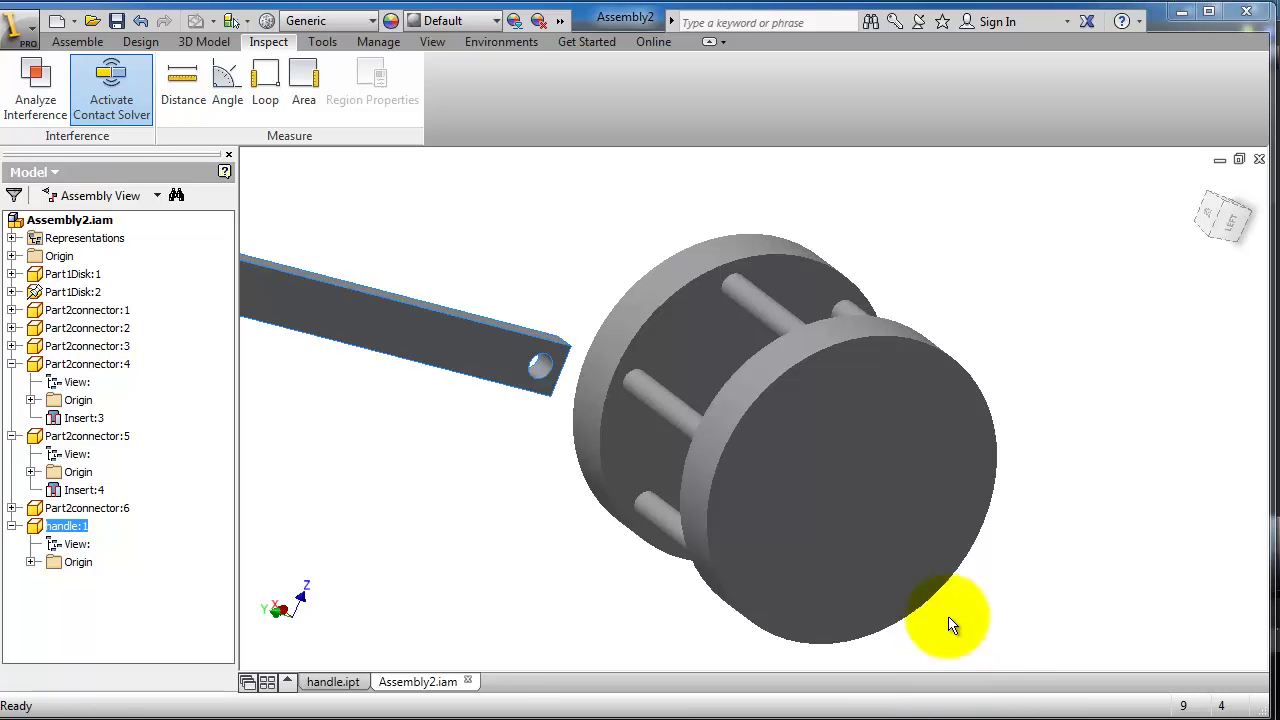
Examine the handle's hole and the connectors between the two disks from several angles
middle_click_drag(968, 418, 1000, 422, "shift")
scroll(985, 415, "up", 3)
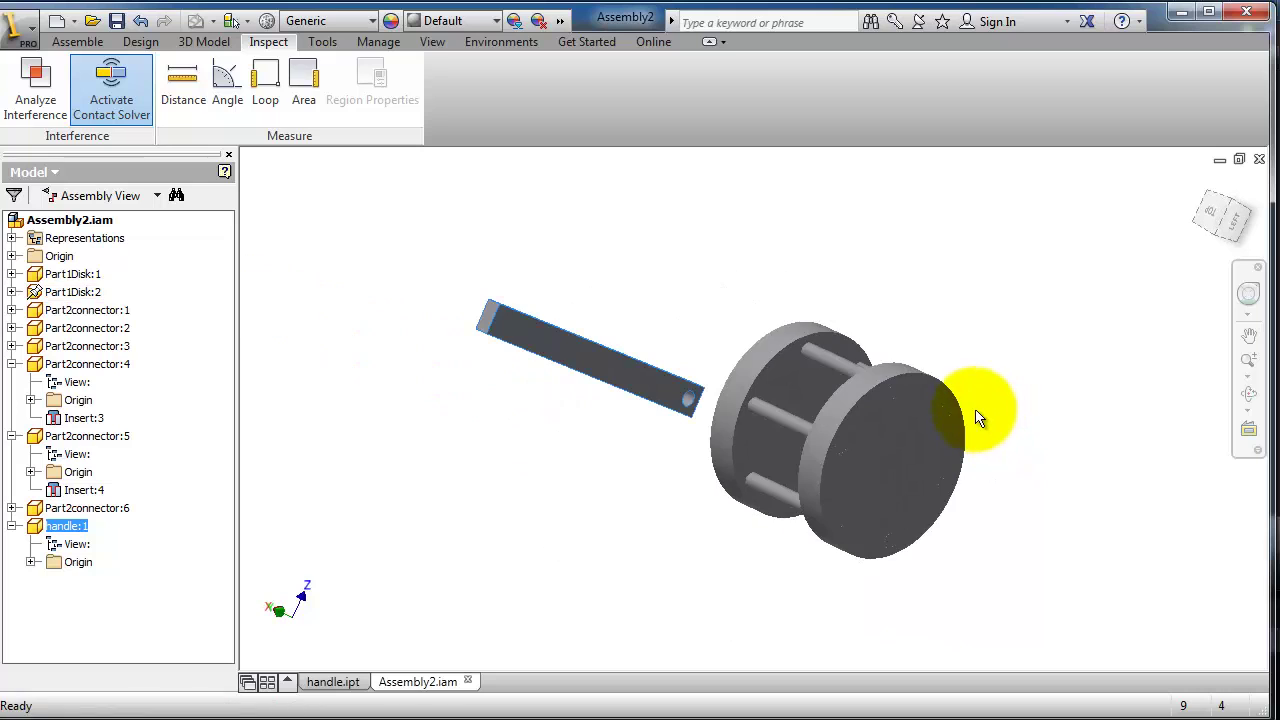
middle_click_drag(760, 343, 714, 349, "shift")
scroll(716, 350, "up", 3)
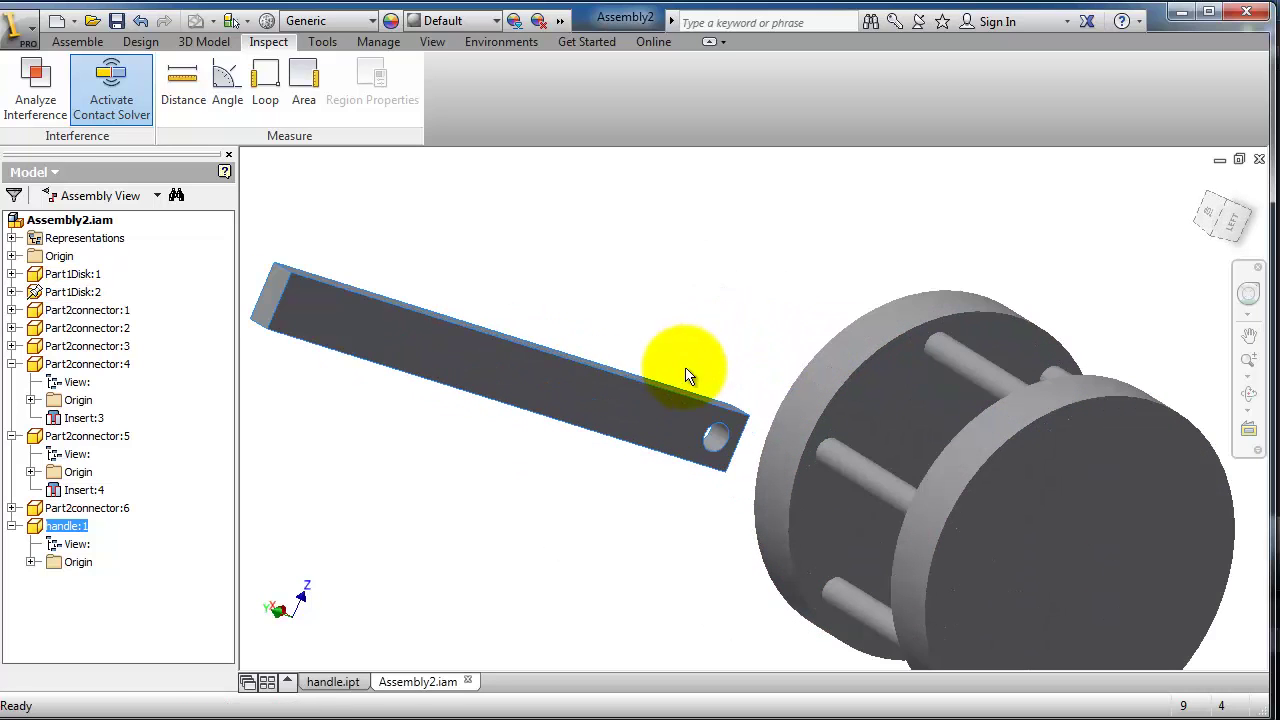
mouse_move(592, 400)
left_mouse_down()
mouse_move(646, 401)
mouse_move(599, 395)
mouse_move(580, 420)
mouse_move(586, 389)
left_mouse_up()
key("F4")
left_click_drag(986, 337, 929, 287)
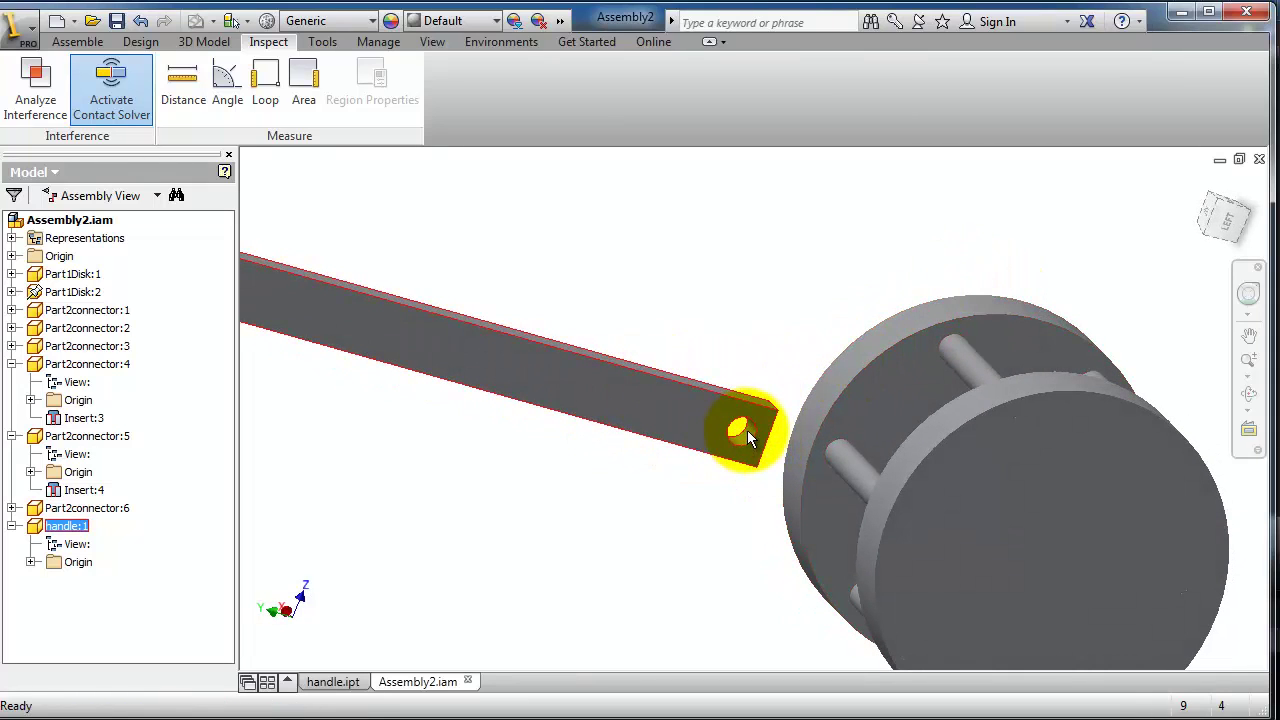
key("F4")
mouse_move(769, 340)
left_mouse_down()
mouse_move(786, 353)
mouse_move(751, 349)
left_mouse_up()
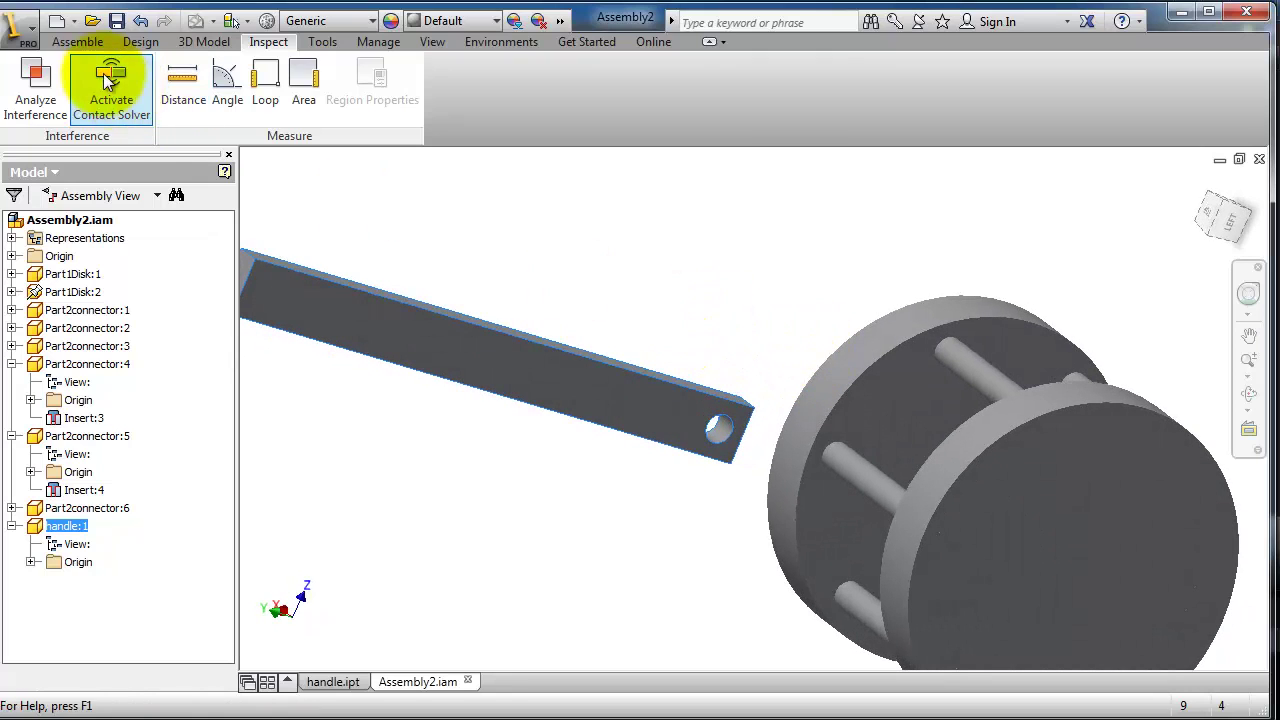
Apply an inside tangent constraint with 0.000 mm offset between the handle's hole and the middle connector's cylindrical face
left_click(76, 42)
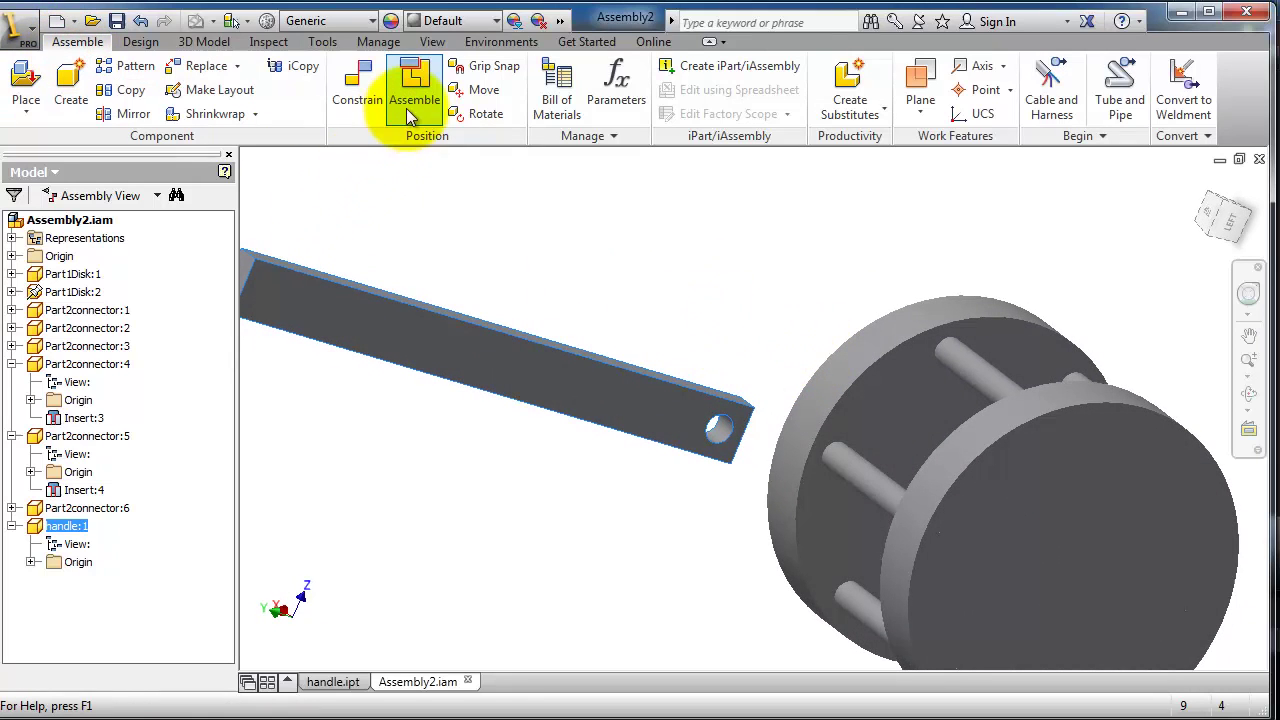
left_click(357, 85)
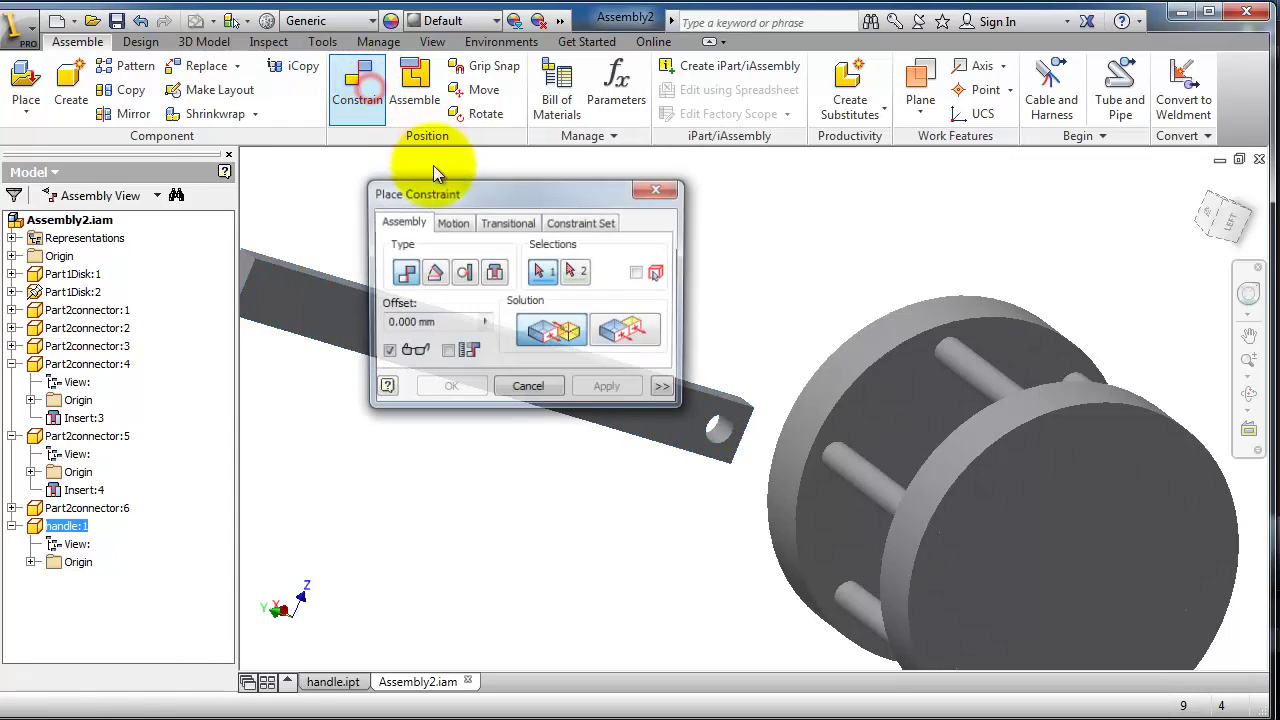
left_click(463, 272)
left_click(723, 441)
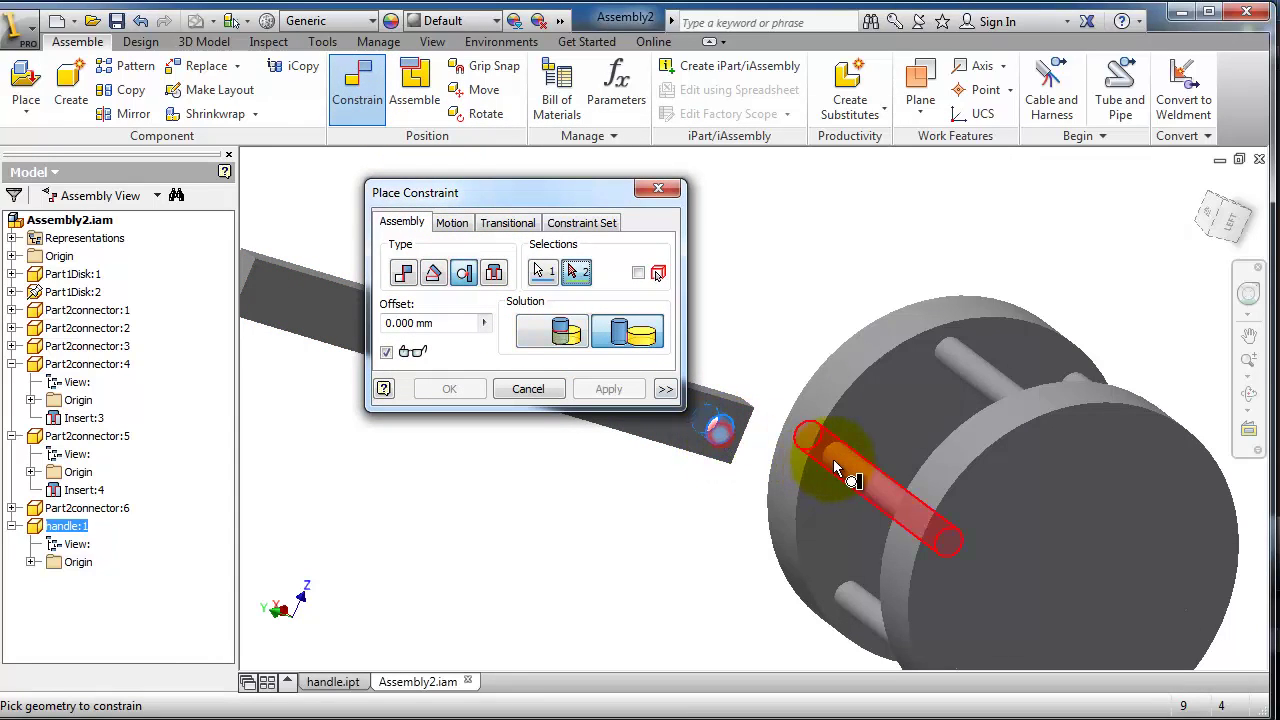
left_click(851, 474)
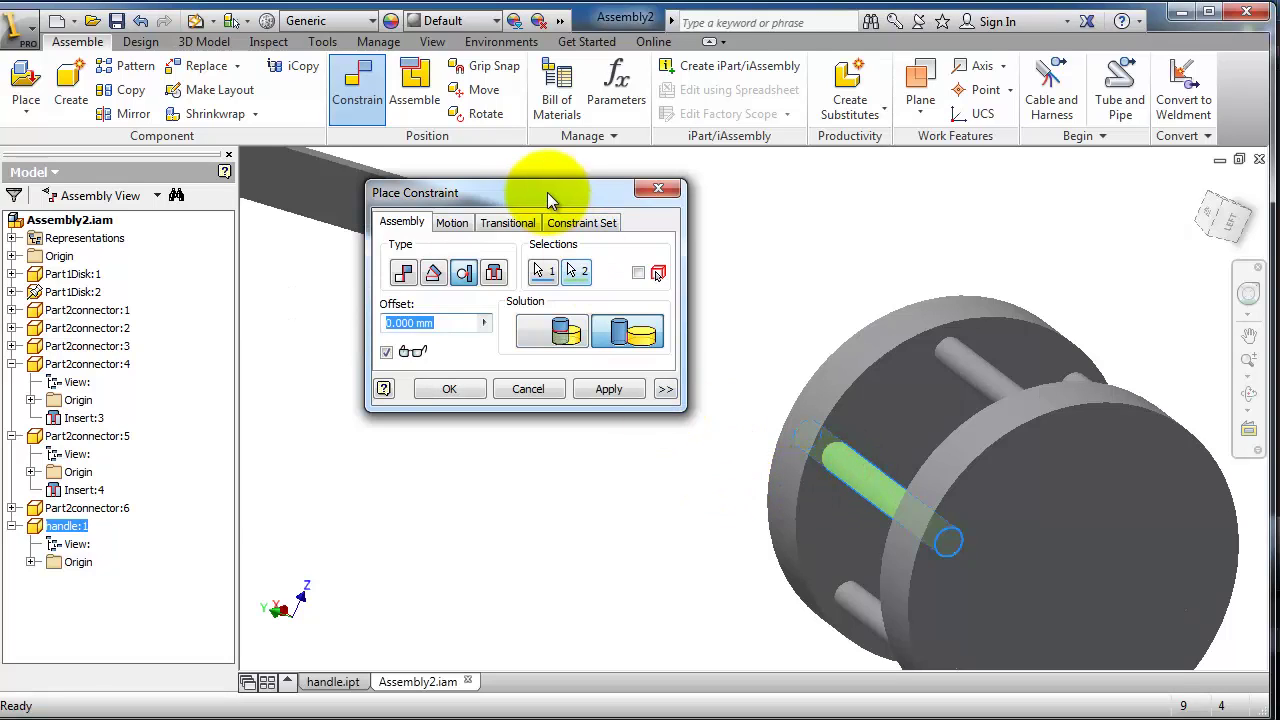
left_click_drag(547, 192, 478, 370)
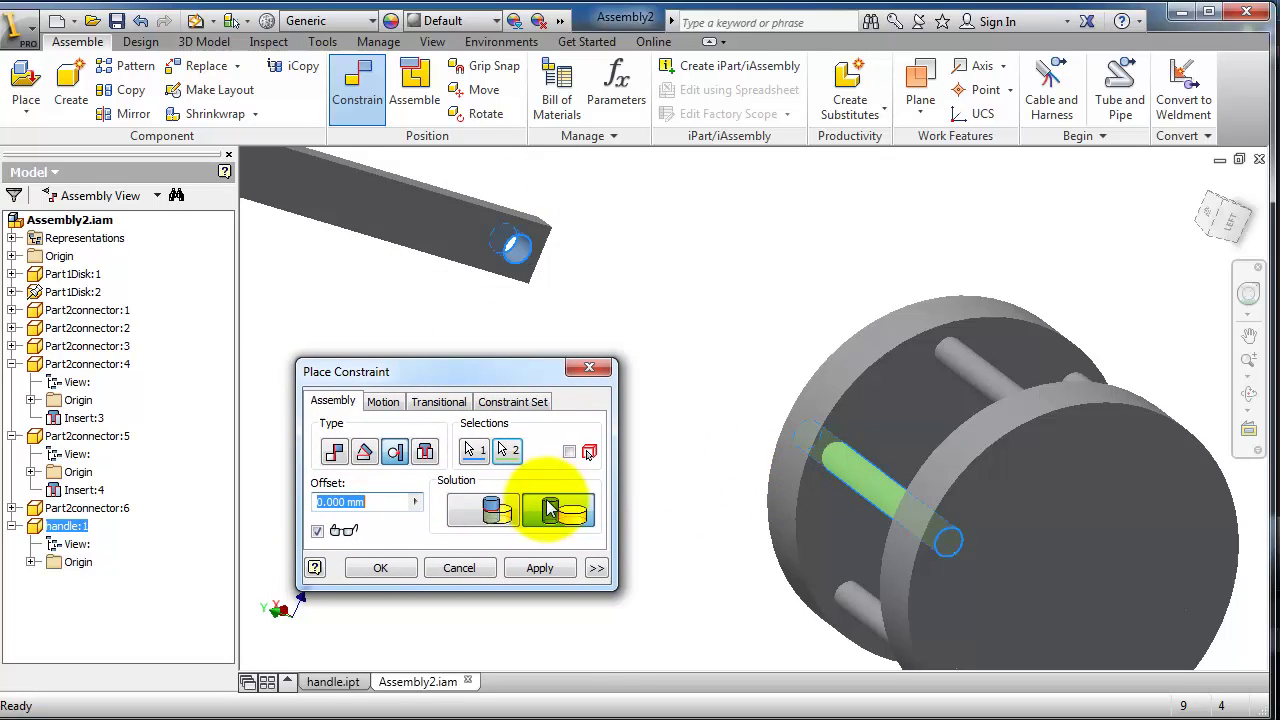
left_click(503, 514)
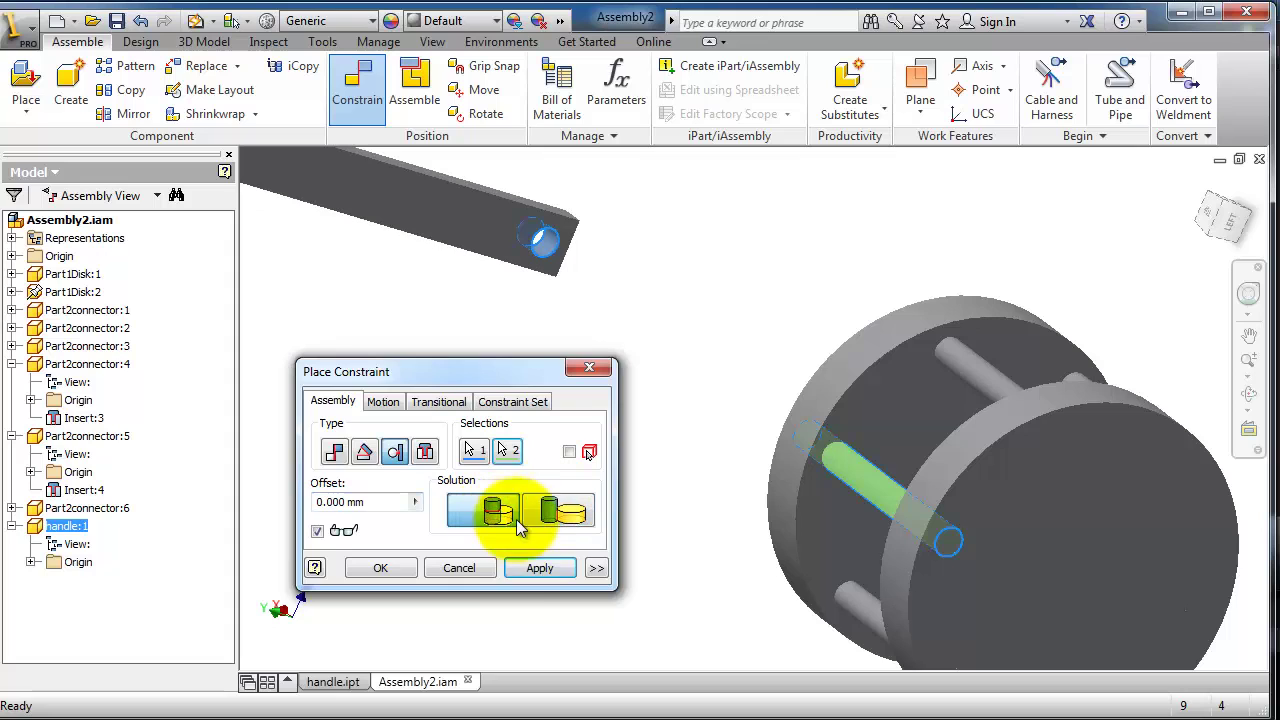
left_click(539, 567)
left_click_drag(449, 210, 870, 495)
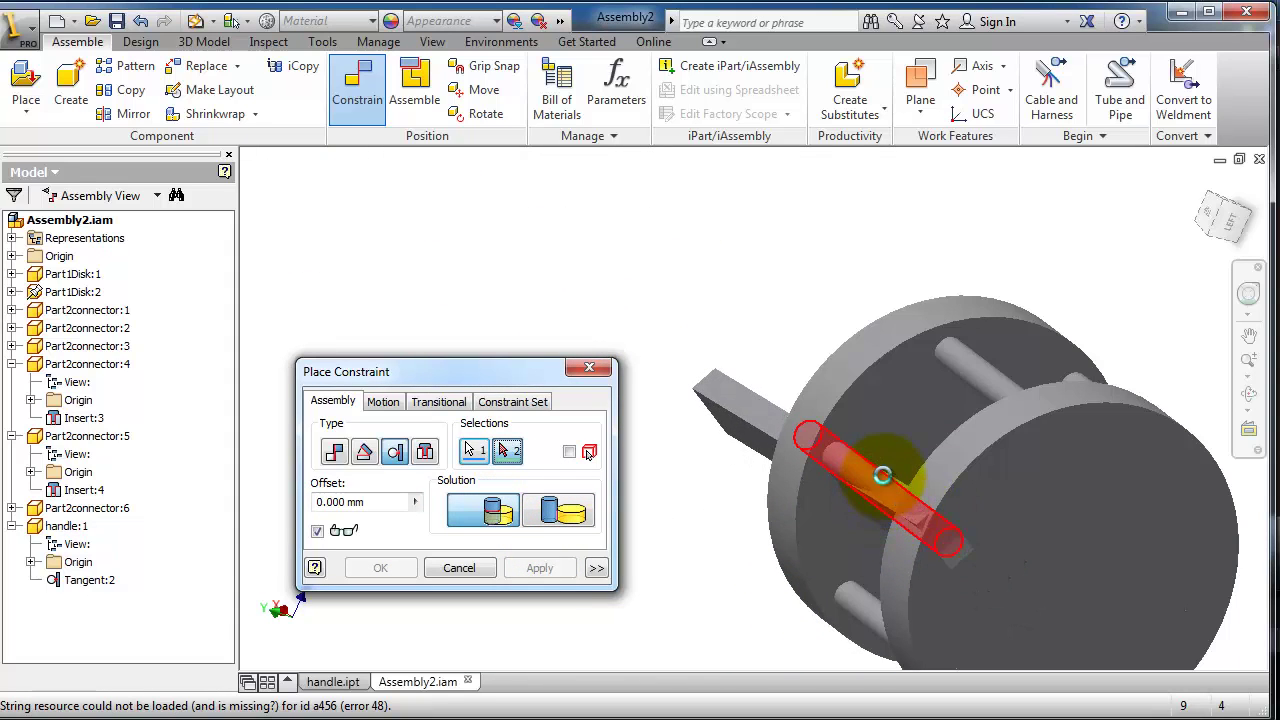
left_click(874, 463)
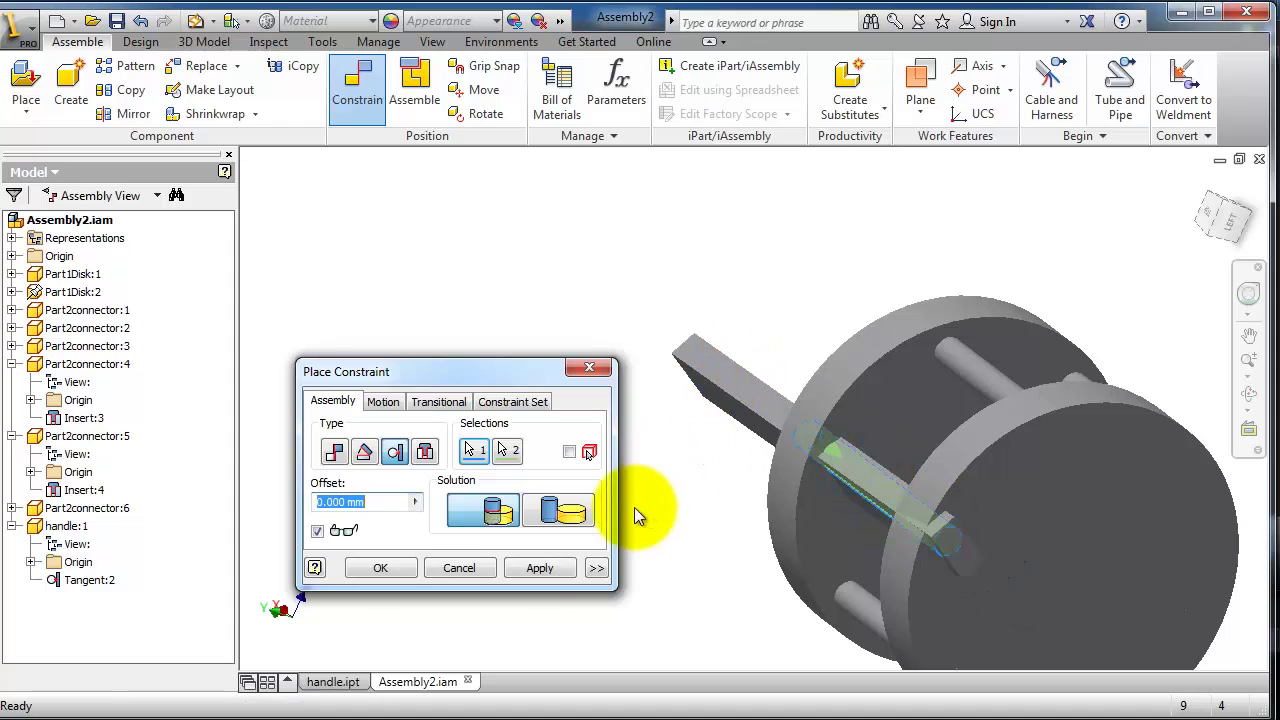
left_click(459, 567)
Mate the handle's flat side face to the front disk's inner face with 0.000 mm offset
scroll(764, 290, "up", 2)
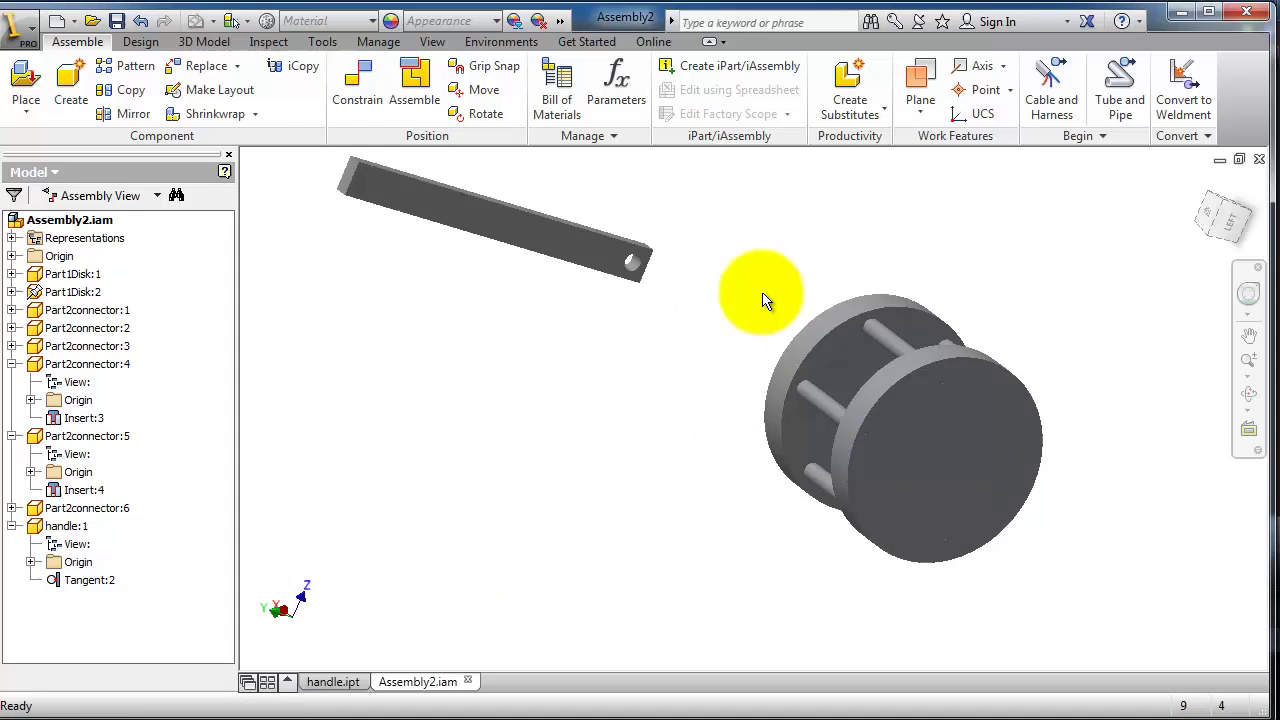
middle_click_drag(766, 298, 805, 290, "shift")
scroll(673, 245, "up", 2)
scroll(673, 250, "down", 2)
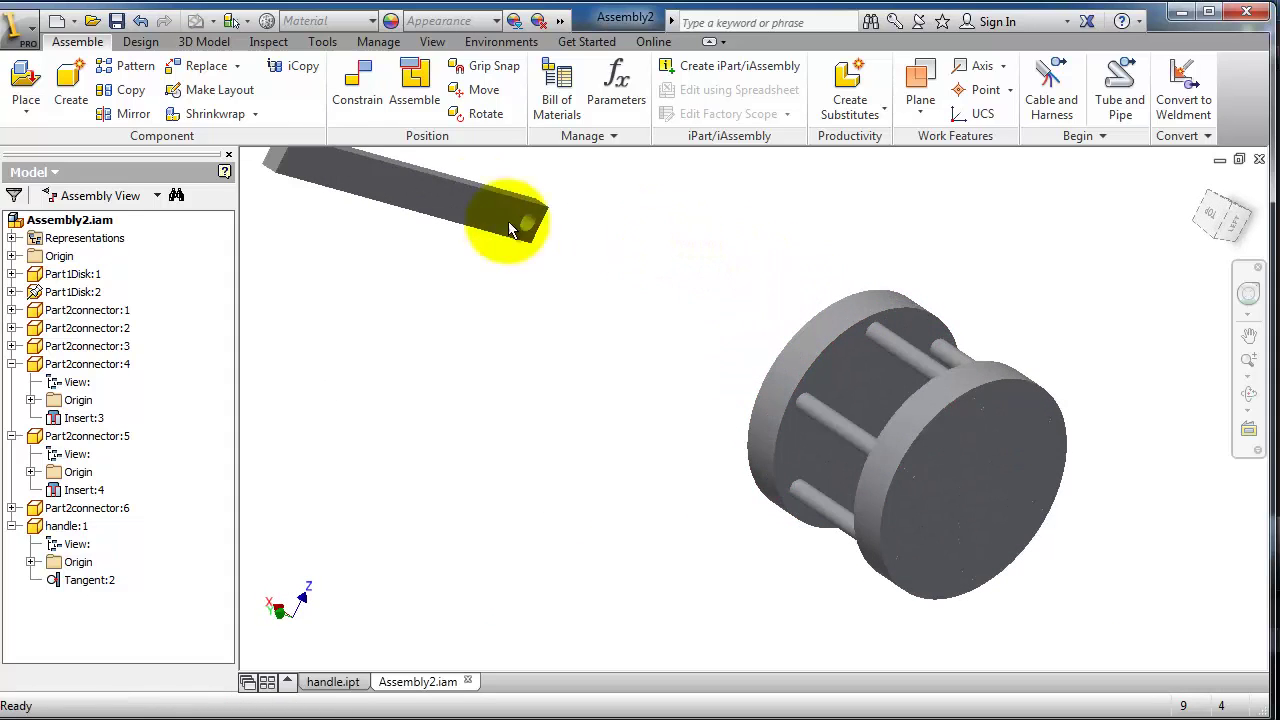
left_click(360, 88)
left_click(420, 197)
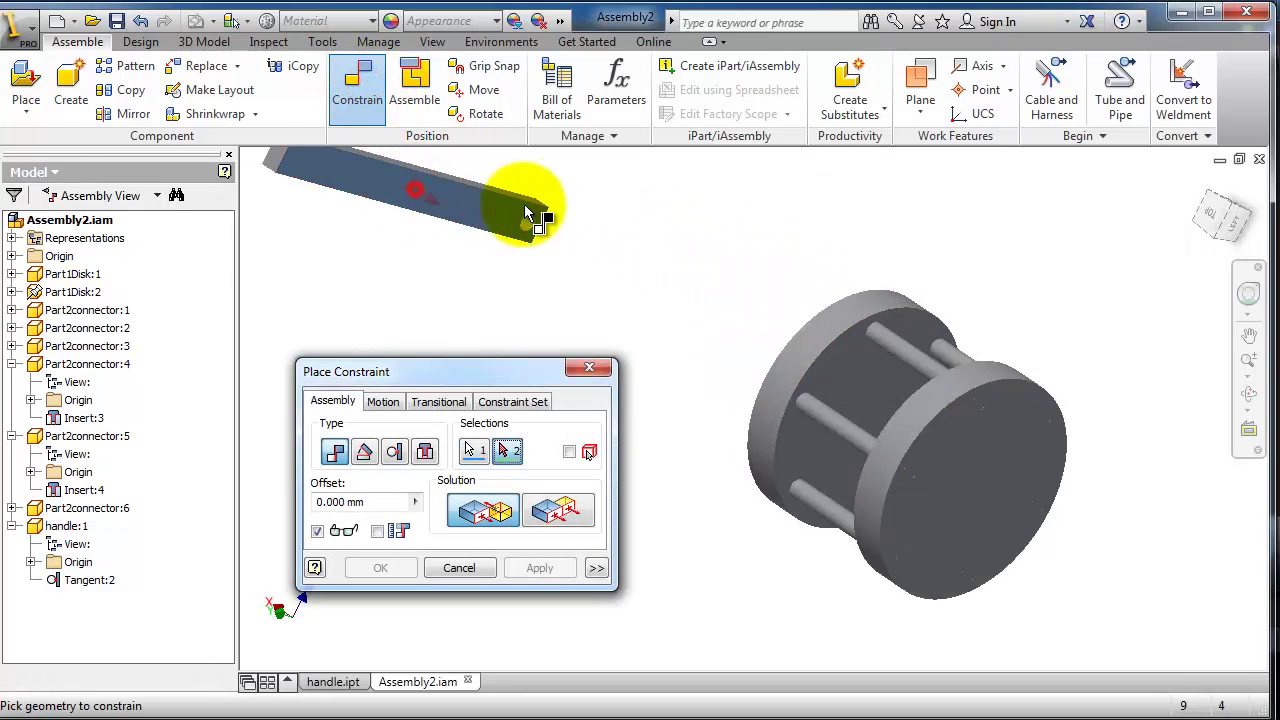
middle_click_drag(720, 286, 848, 330, "shift")
left_click(846, 330)
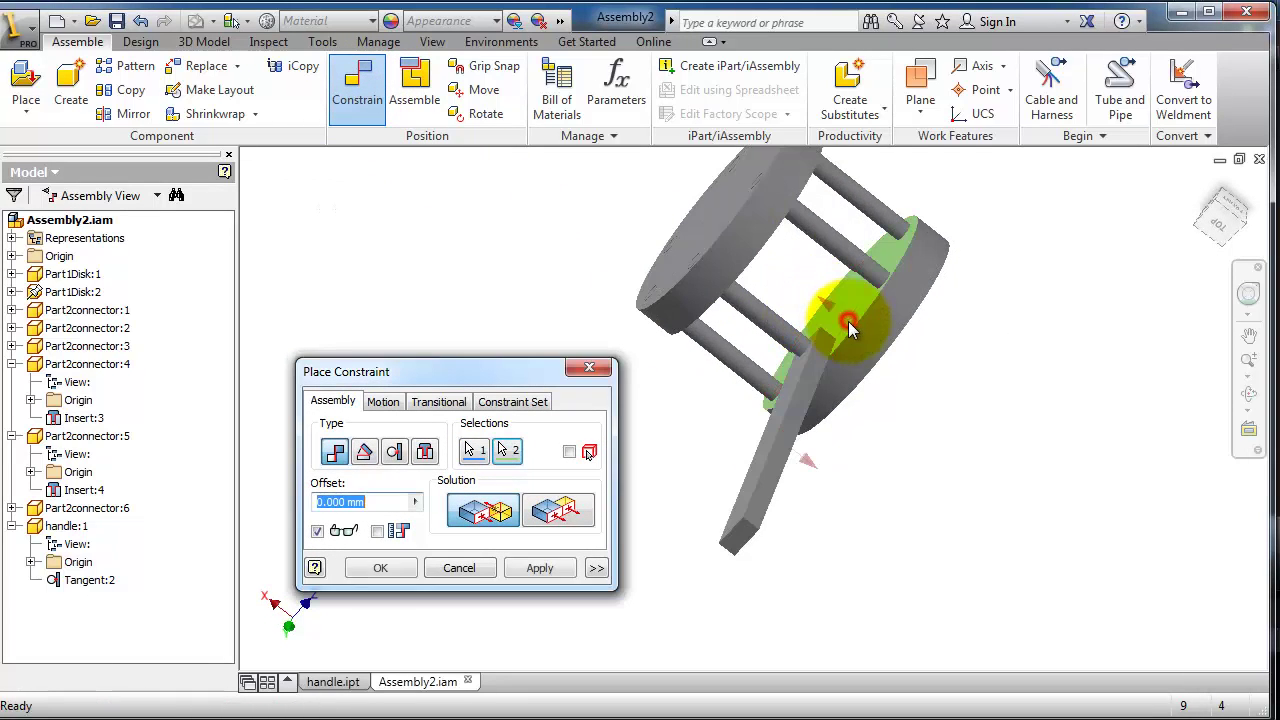
middle_click_drag(908, 409, 855, 372, "shift")
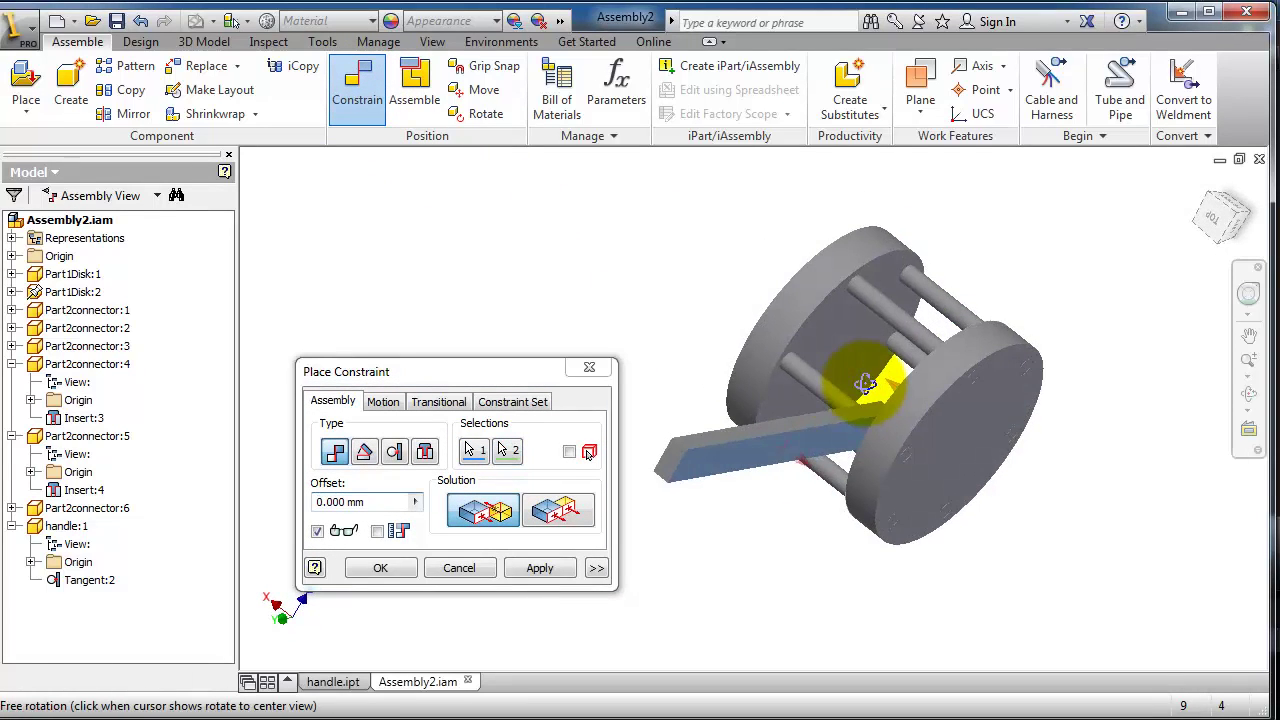
left_click(400, 566)
Swing the handle around its connector and inspect its movement against the disks and other connectors from several angles
middle_click_drag(1029, 466, 770, 431, "shift")
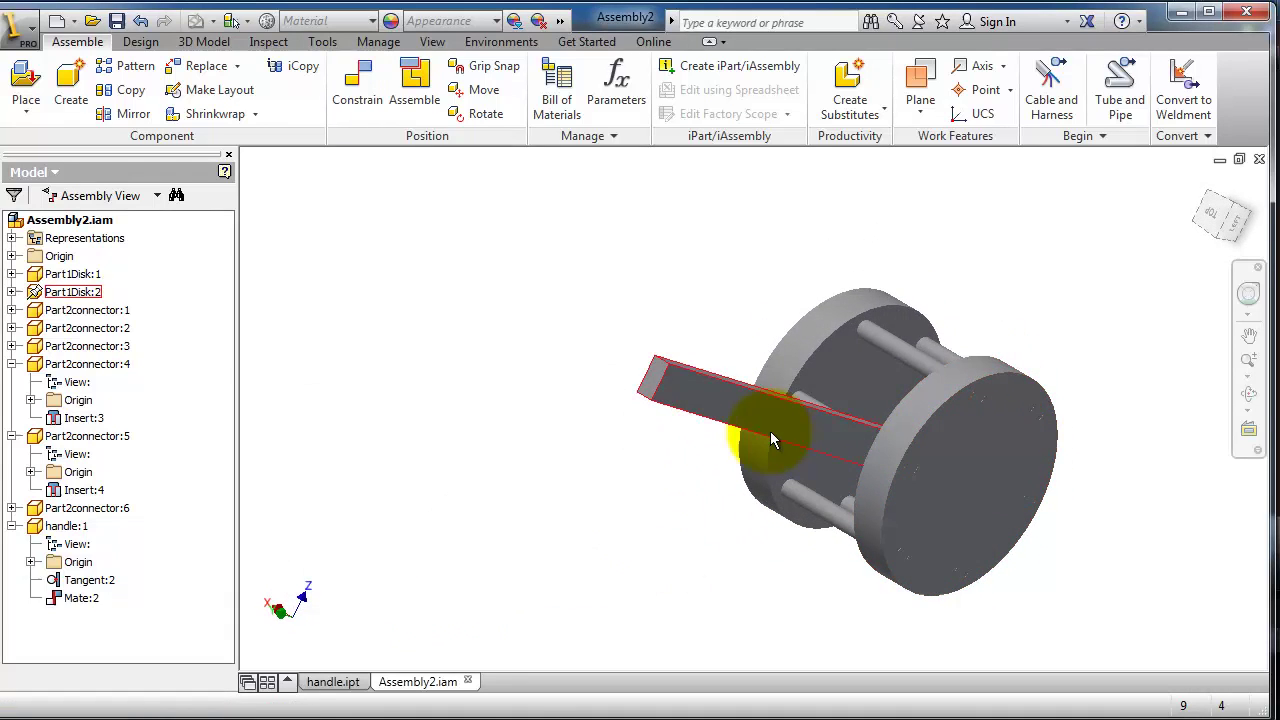
left_click_drag(770, 440, 886, 371)
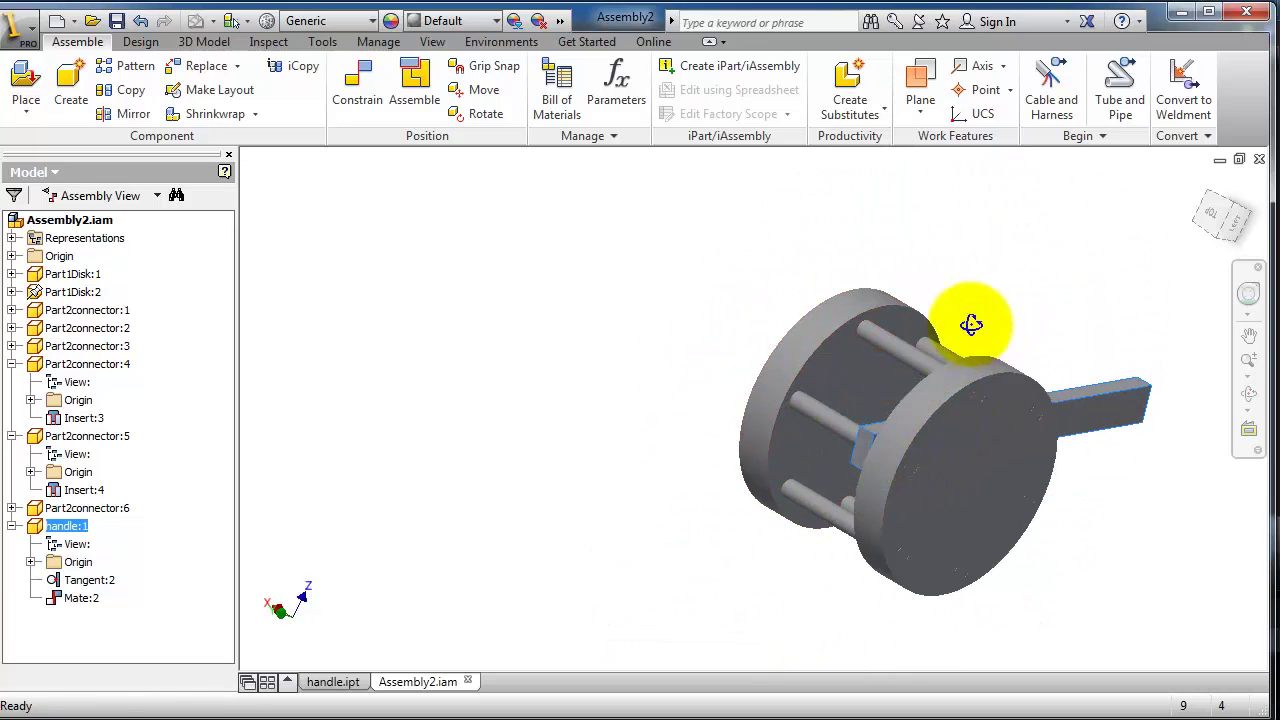
mouse_move(971, 325)
middle_mouse_down("shift")
mouse_move(886, 331)
mouse_move(988, 336)
middle_mouse_up("shift")
scroll(990, 340, "down", 3)
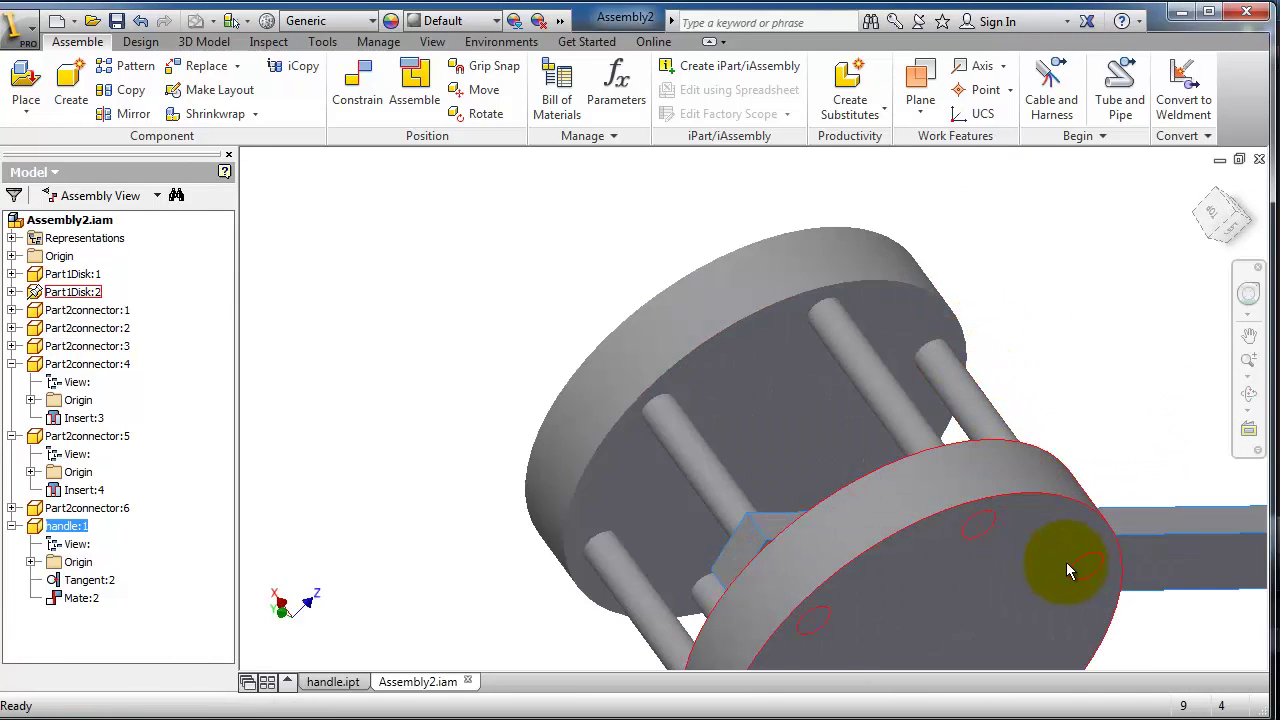
scroll(1068, 570, "up", 3)
middle_click_drag(1052, 576, 824, 461)
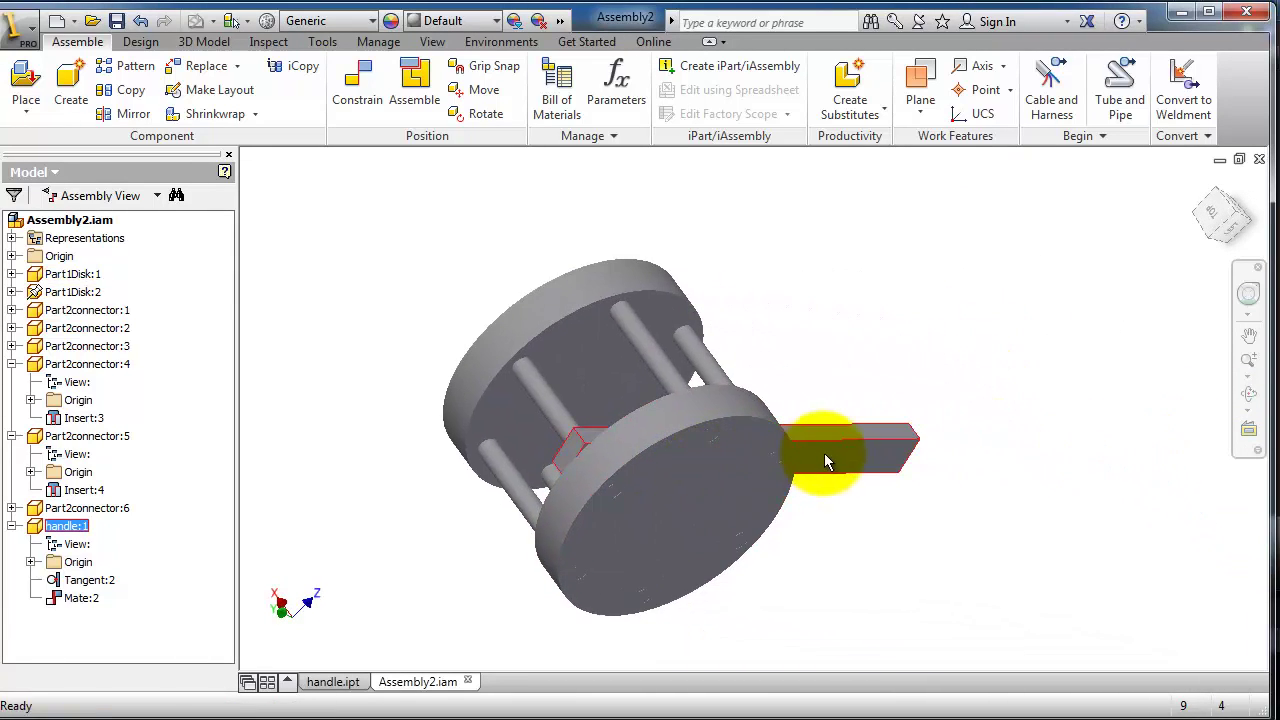
left_click_drag(824, 461, 545, 400)
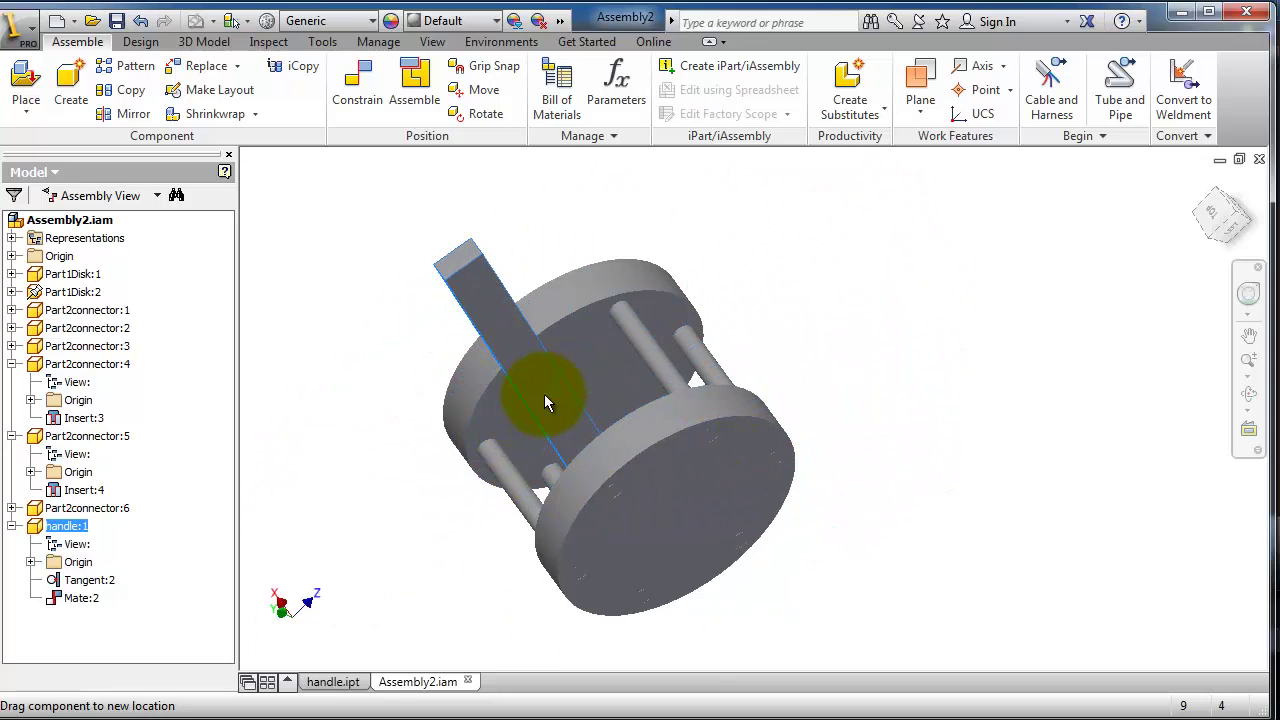
middle_click_drag(794, 471, 847, 470, "shift")
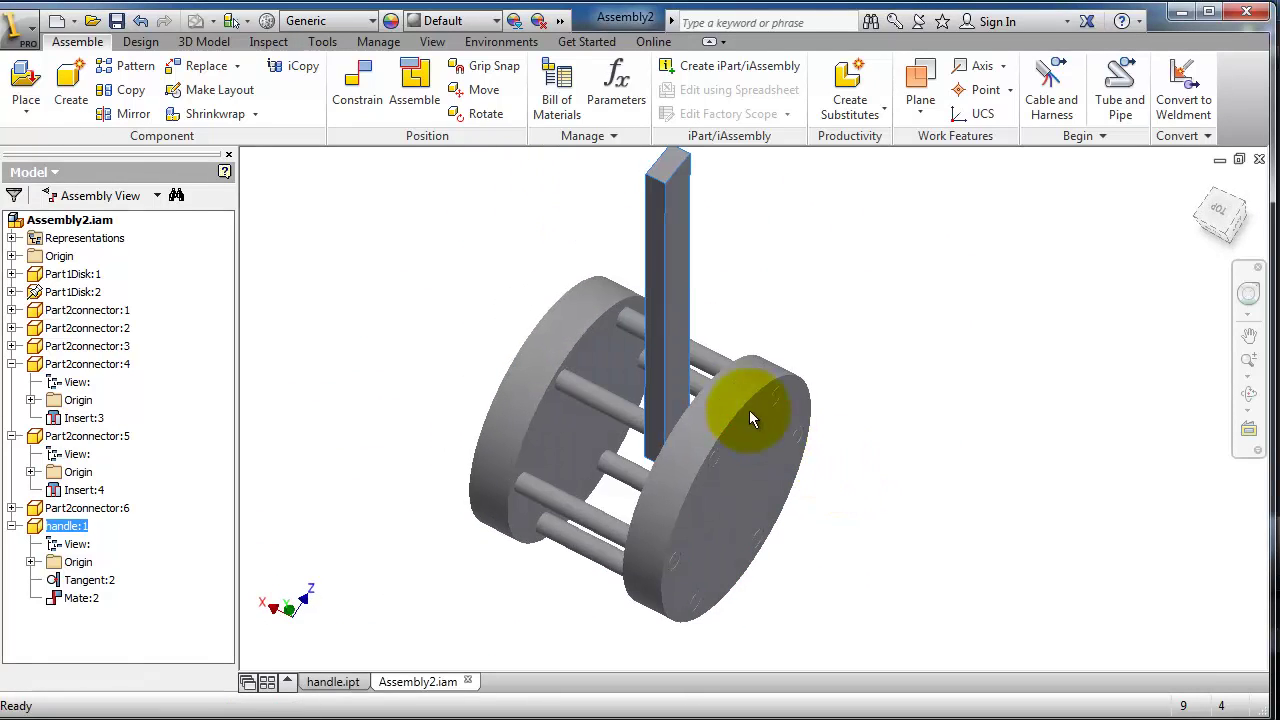
middle_click_drag(749, 343, 677, 294, "shift")
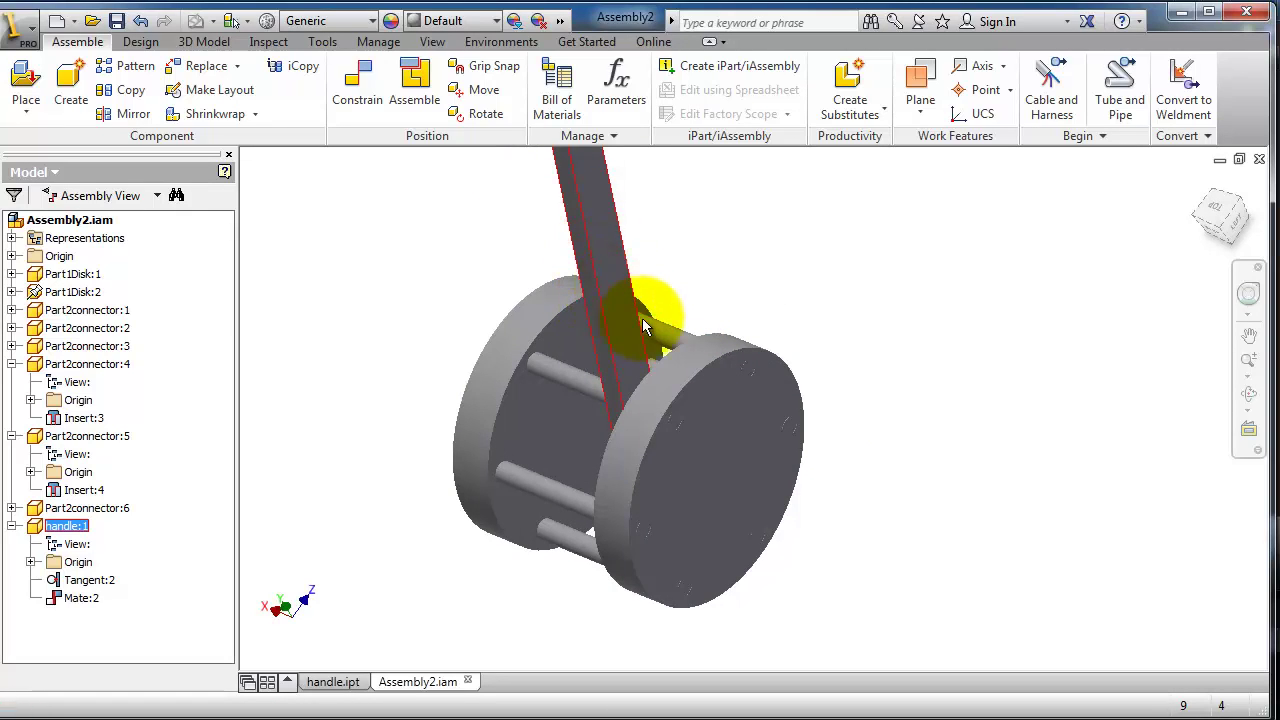
middle_click_drag(550, 500, 732, 425, "shift")
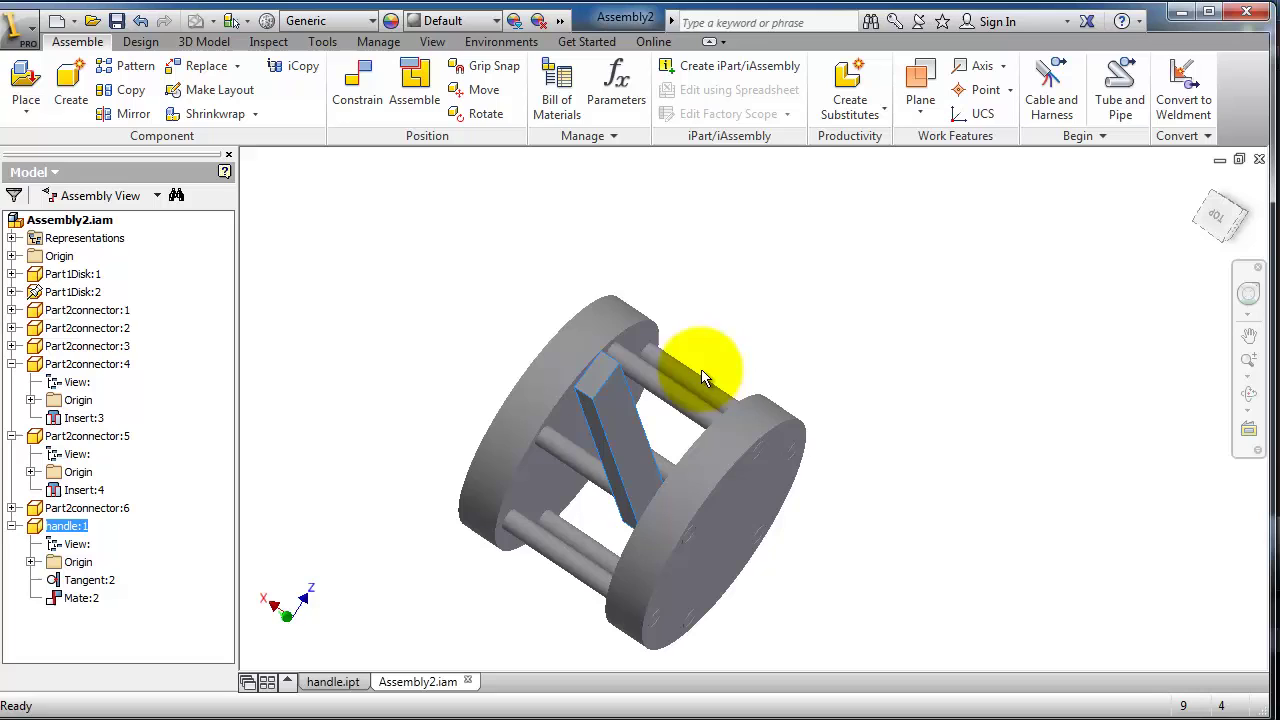
middle_click_drag(917, 398, 909, 380, "shift")
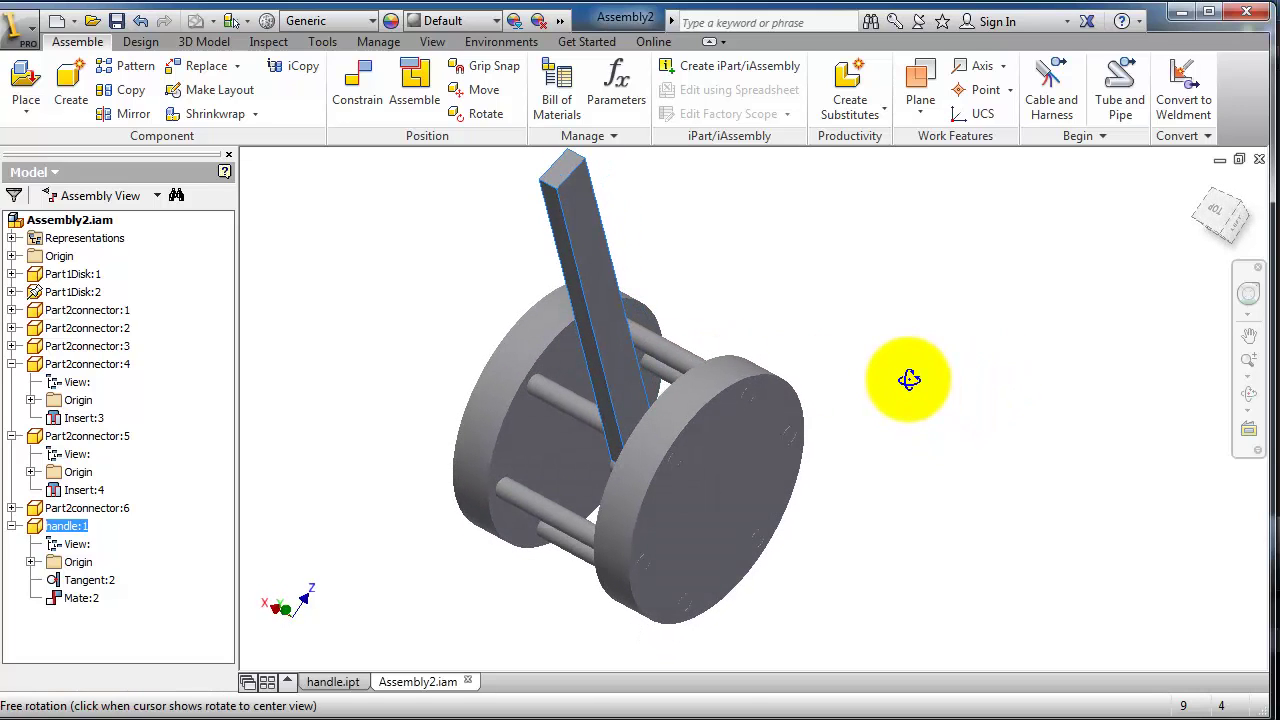
Suppress the handle's Mate:2 constraint and move the handle along the connector, away from the front disk
right_click(78, 600)
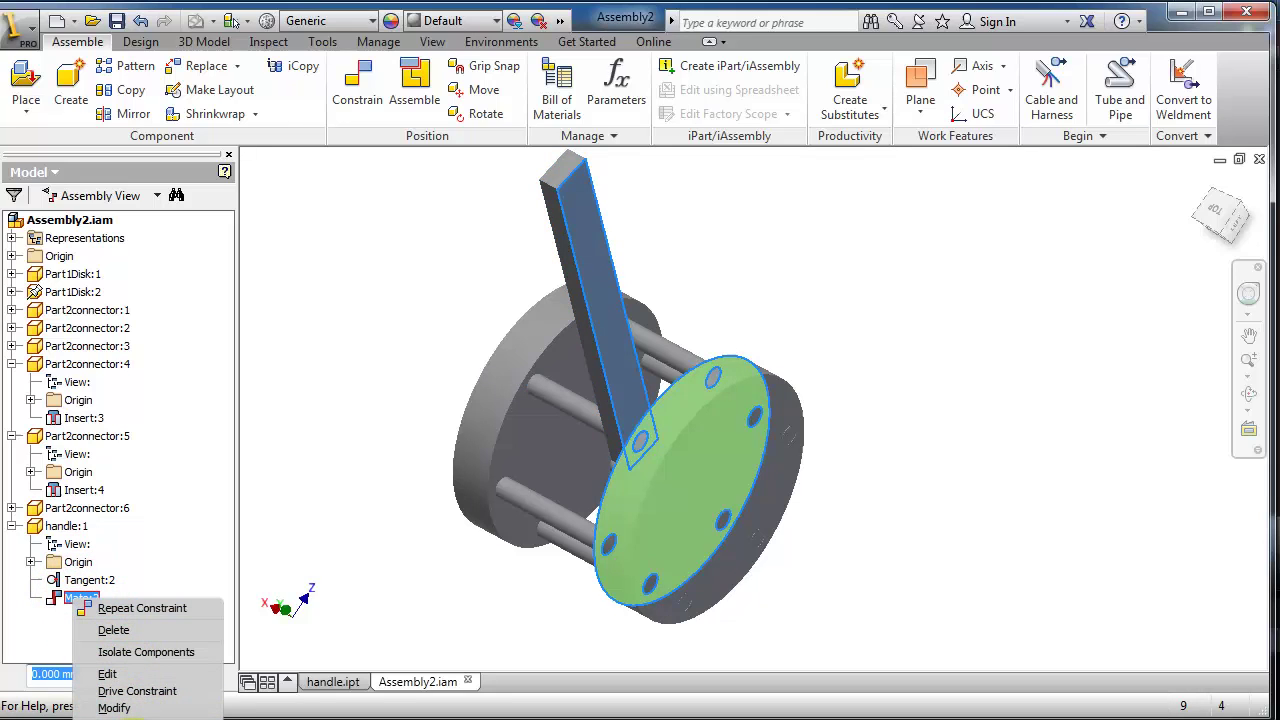
left_click(133, 718)
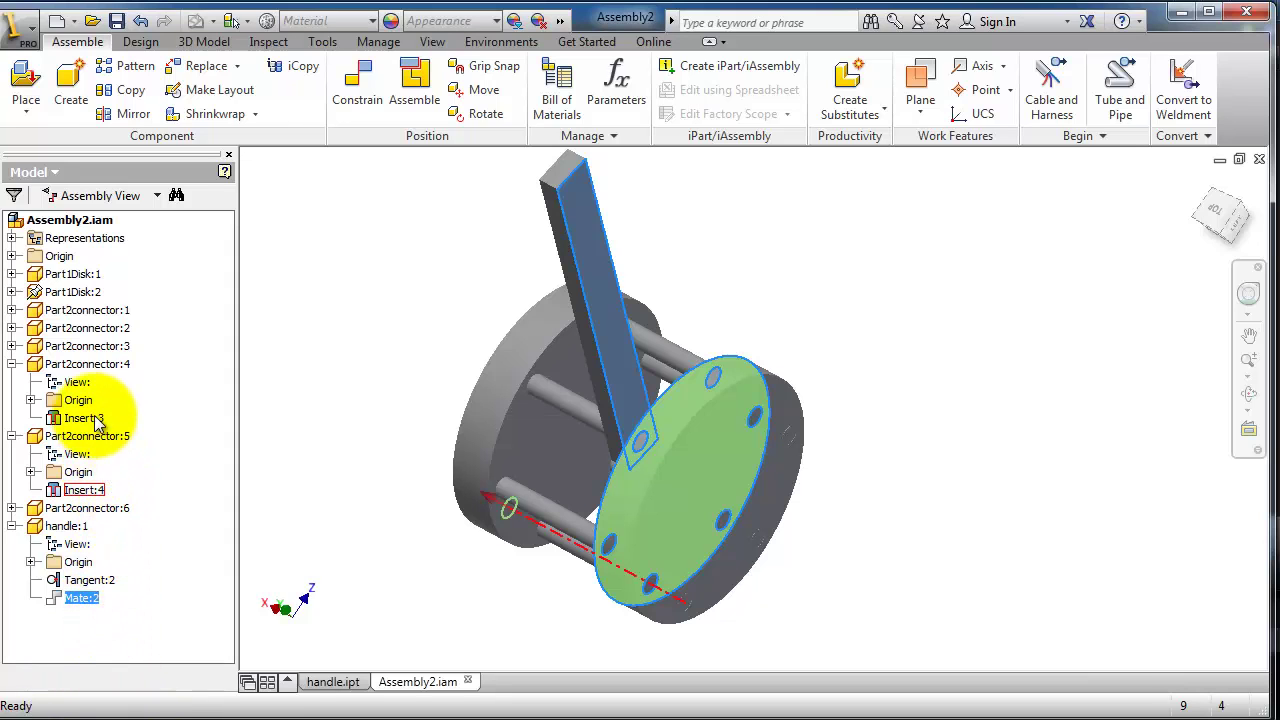
left_click_drag(607, 326, 487, 384)
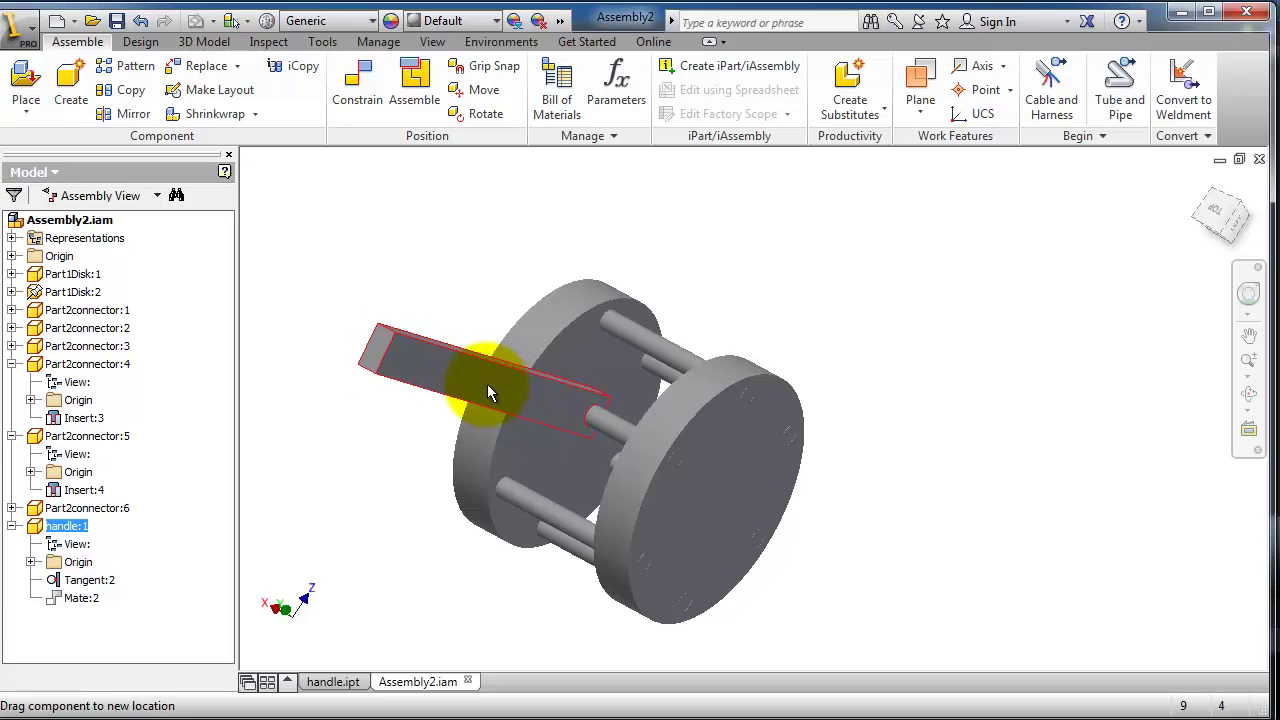
middle_click_drag(767, 353, 756, 349, "shift")
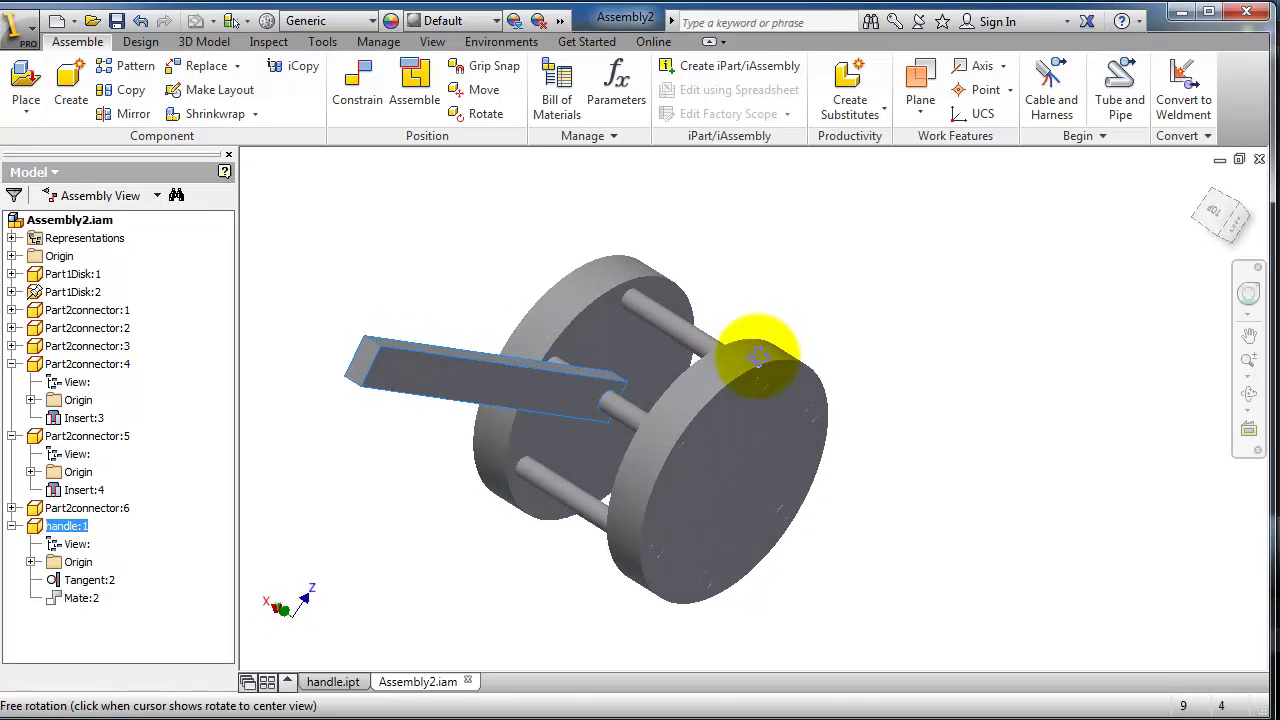
scroll(715, 311, "down", 3)
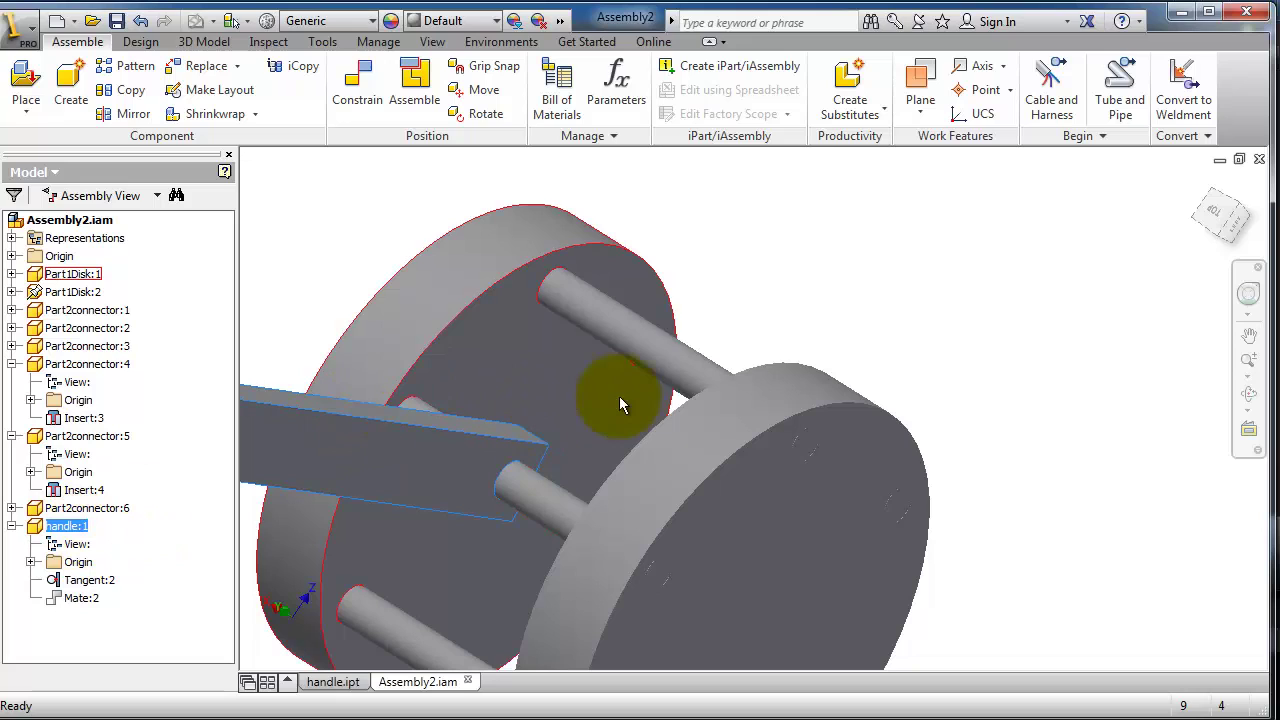
Add Part2connector:3 to the contact set
right_click(90, 352)
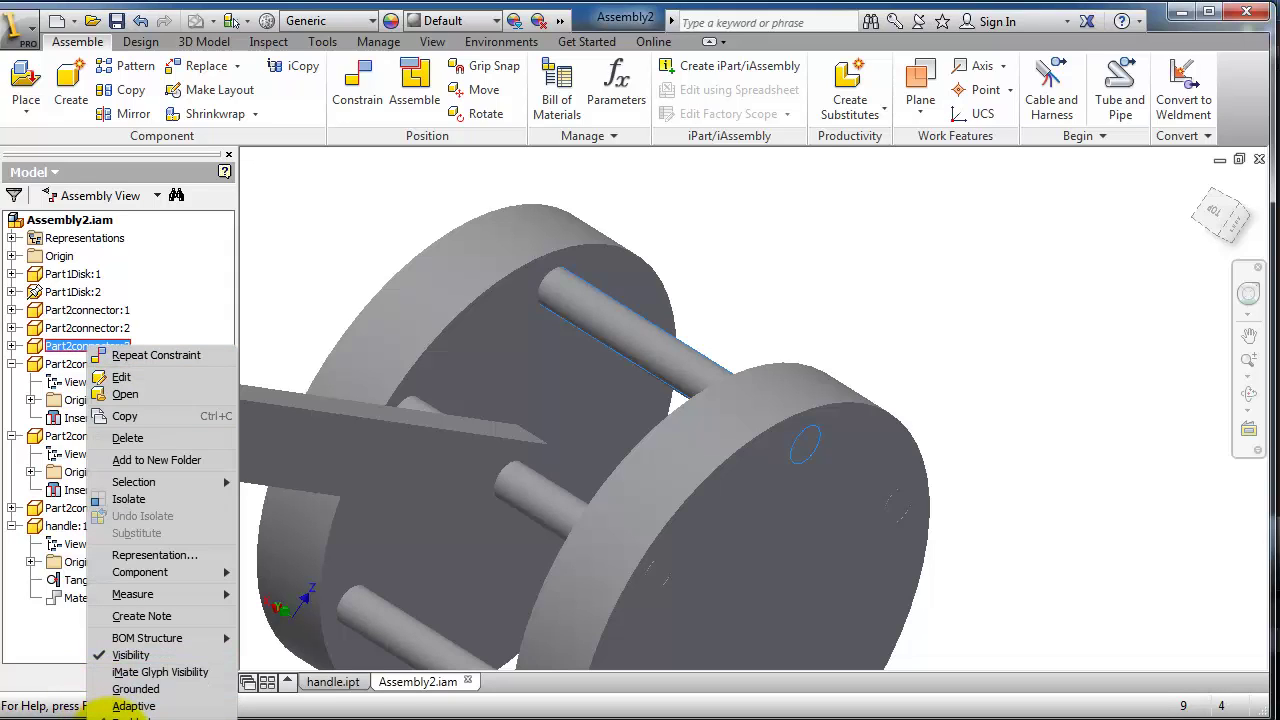
left_click(75, 276)
right_click(75, 276)
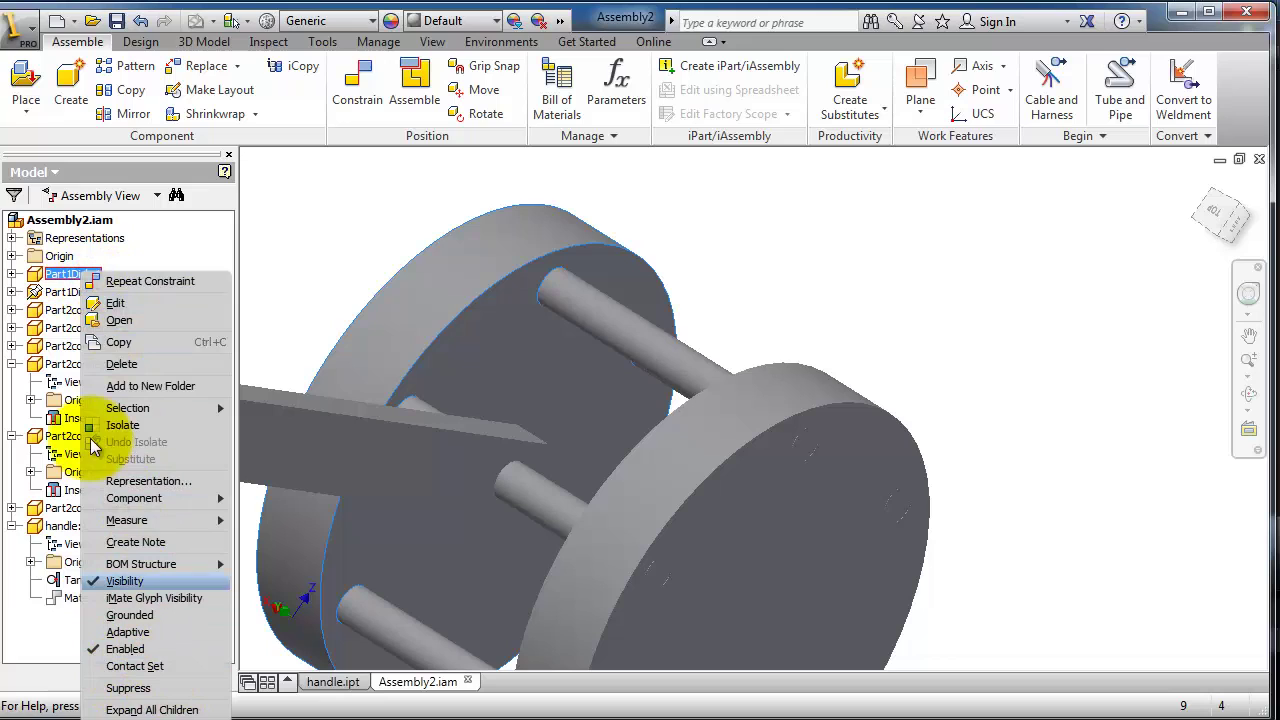
left_click(335, 248)
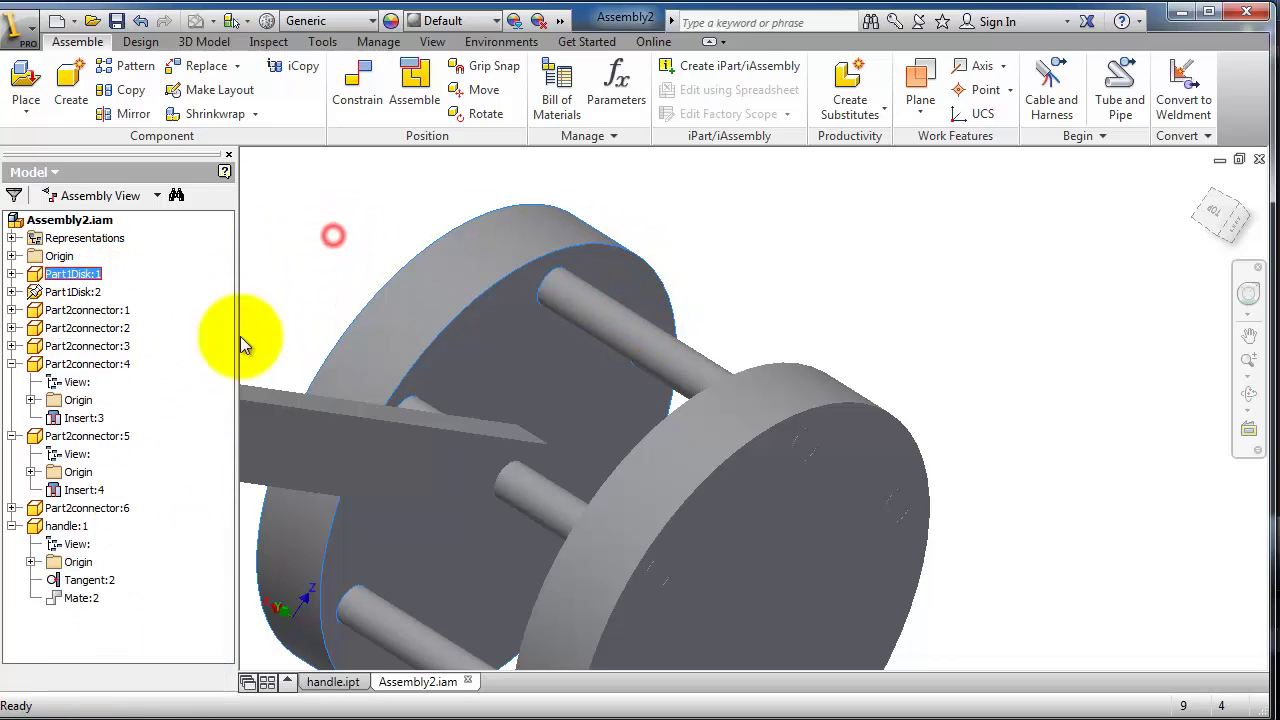
right_click(100, 350)
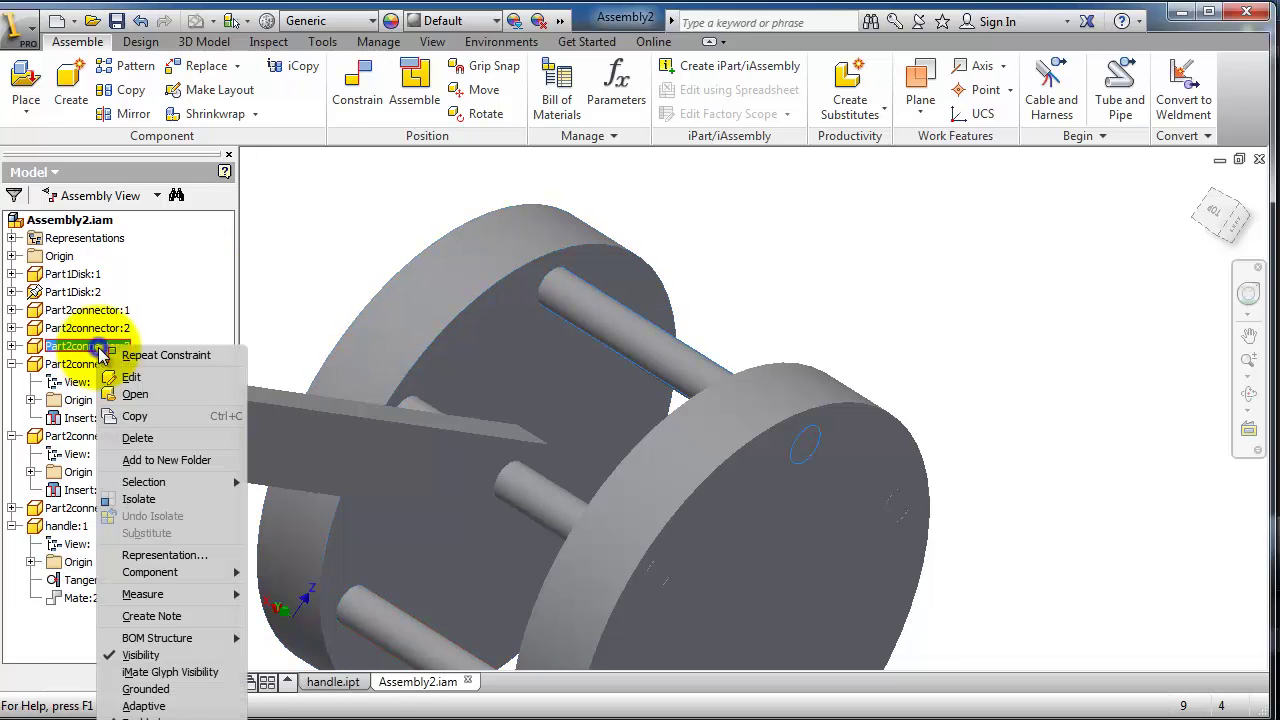
left_click(150, 706)
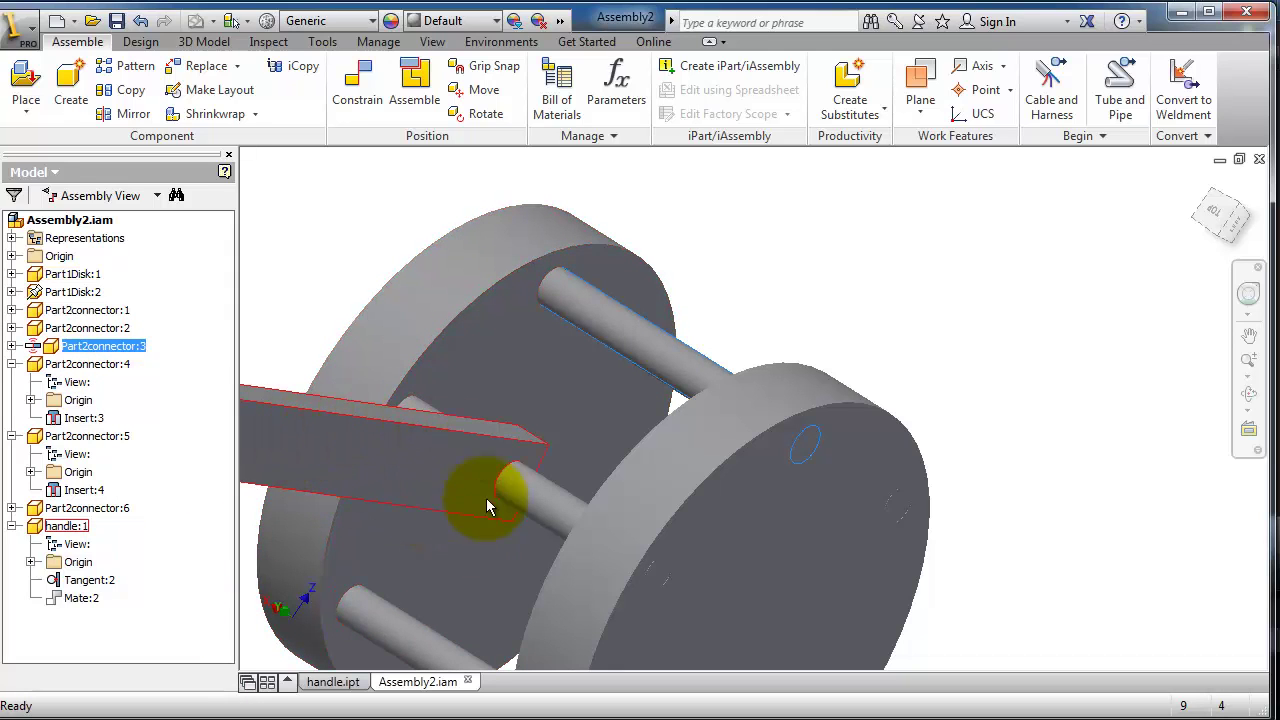
Add handle:1 to the contact set and activate the contact solver for the assembly
middle_click_drag(882, 385, 934, 249)
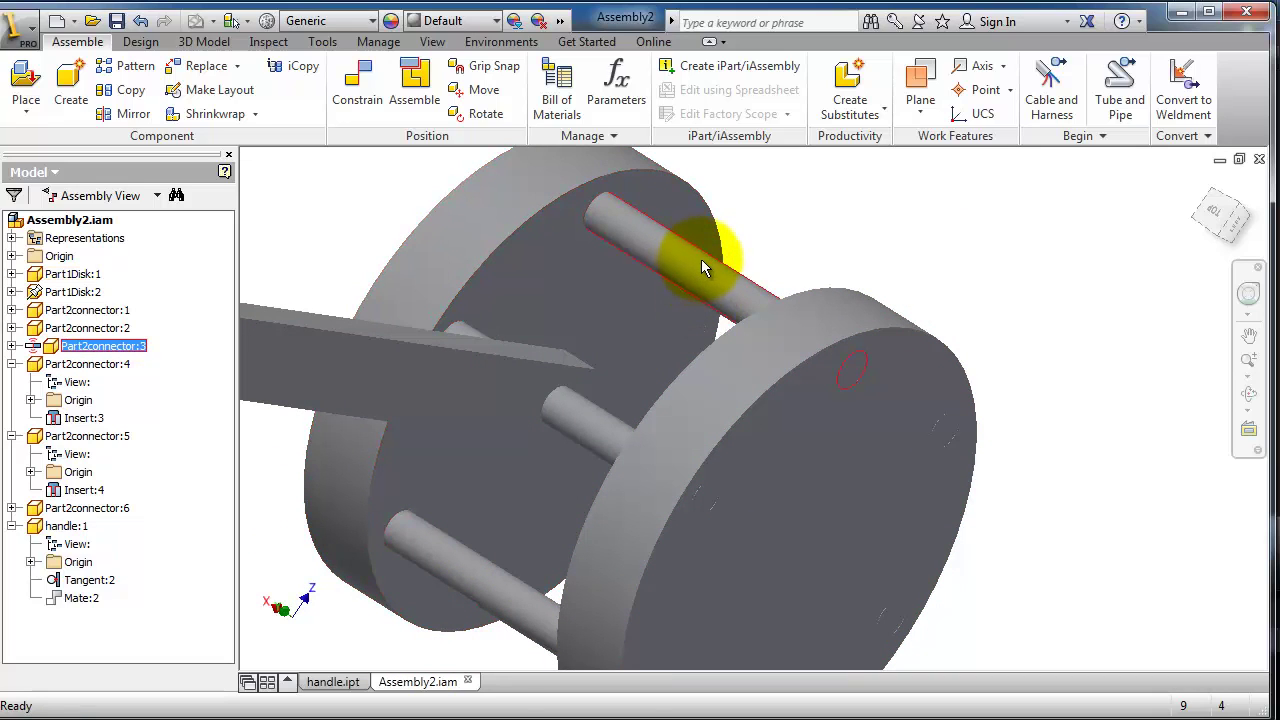
right_click(68, 526)
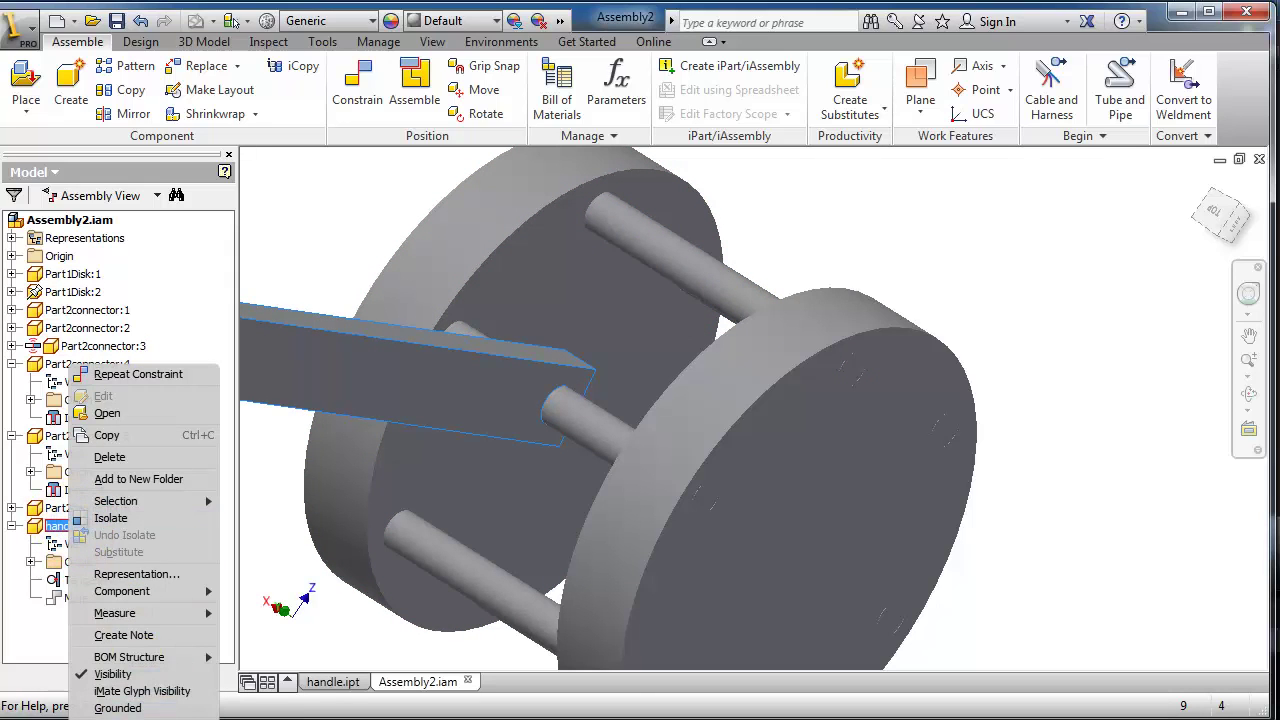
left_click(125, 709)
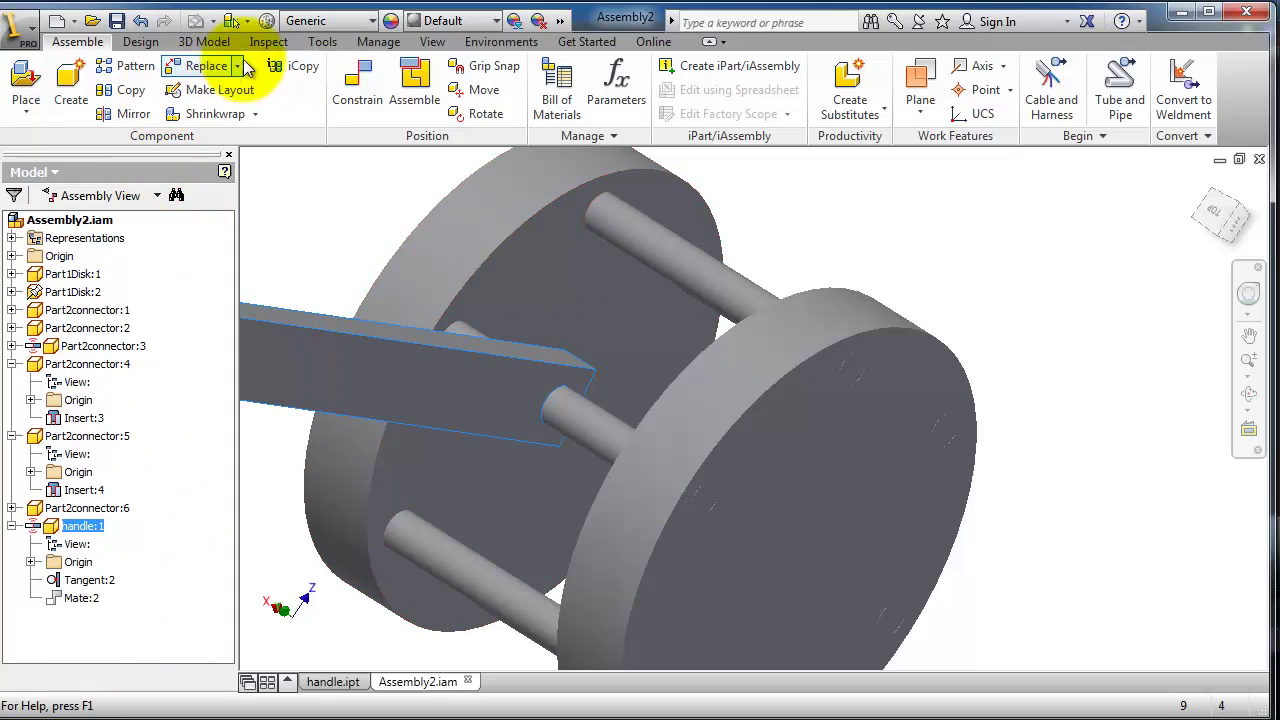
left_click(272, 44)
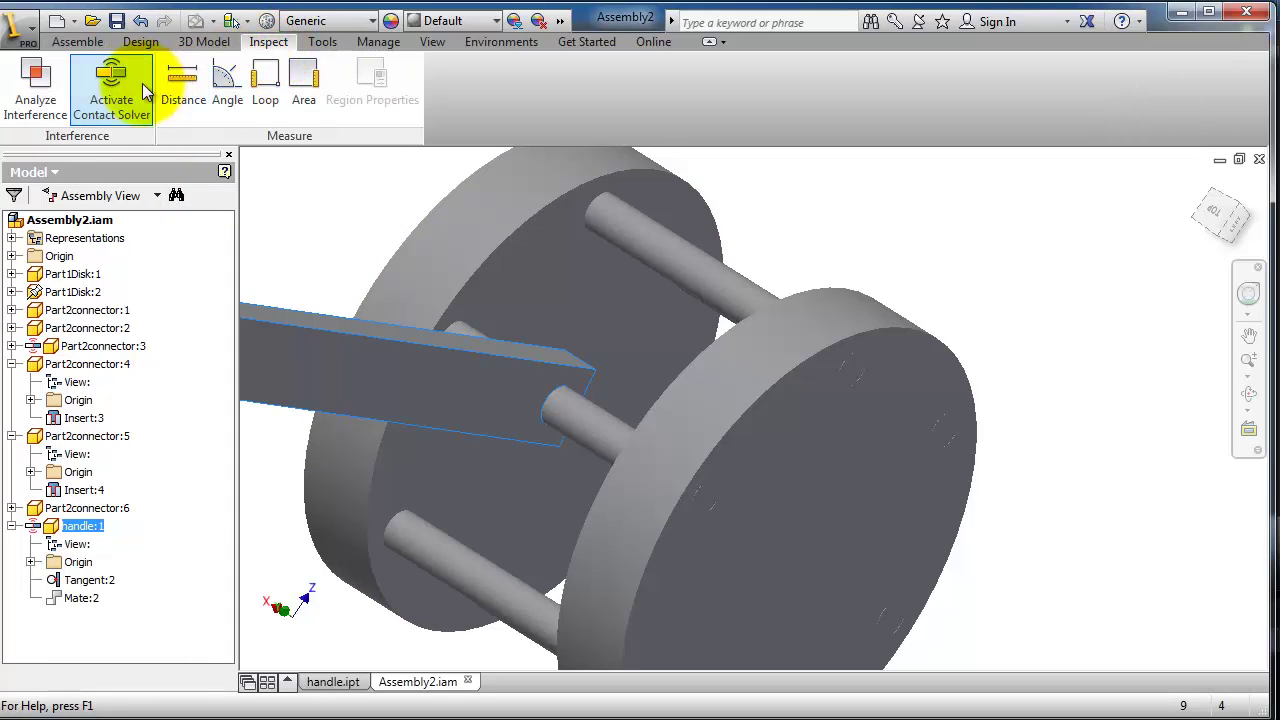
left_click(116, 112)
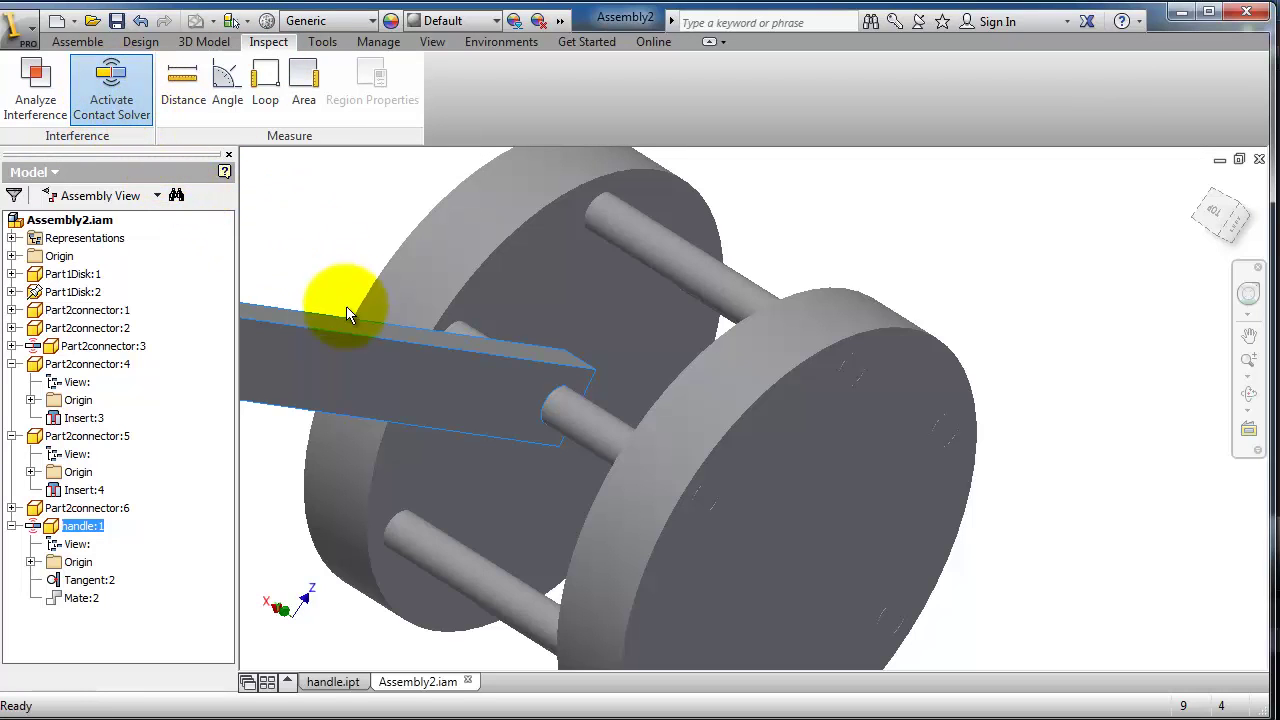
Swing the handle upward about its connector and unsuppress its Mate:2 constraint with the front disk
left_click_drag(333, 363, 497, 290)
right_click(80, 598)
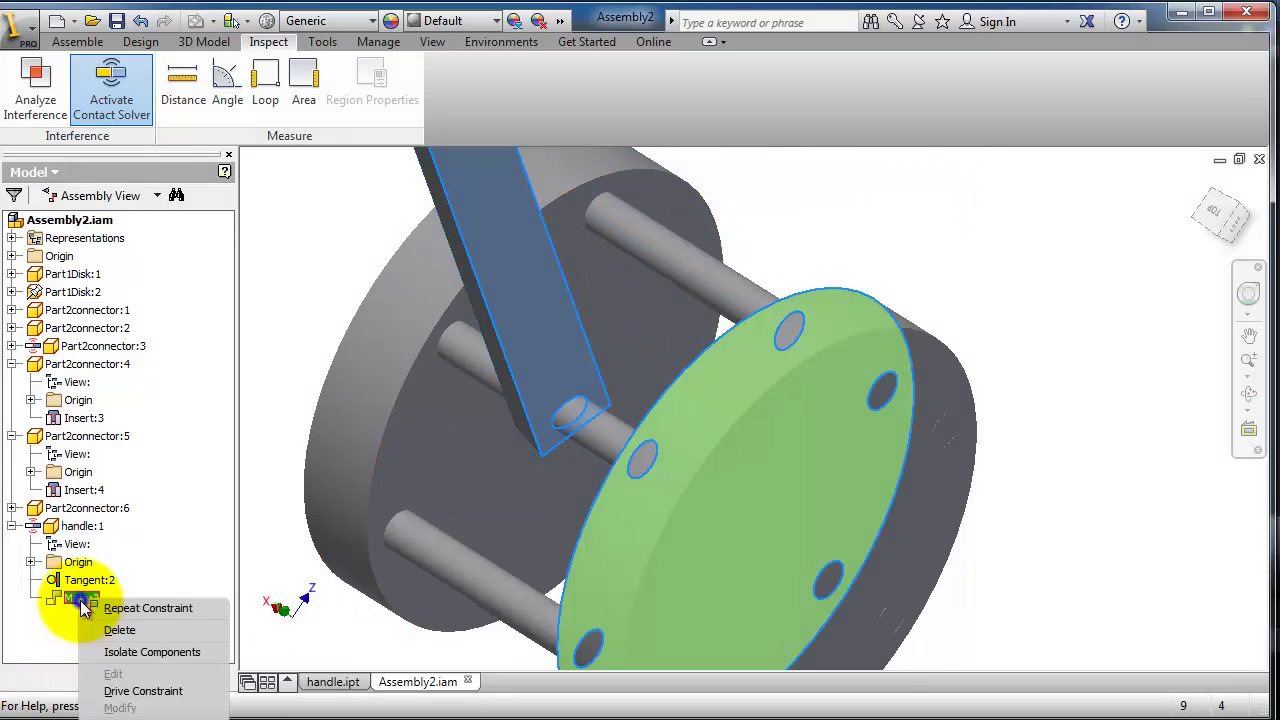
left_click(107, 714)
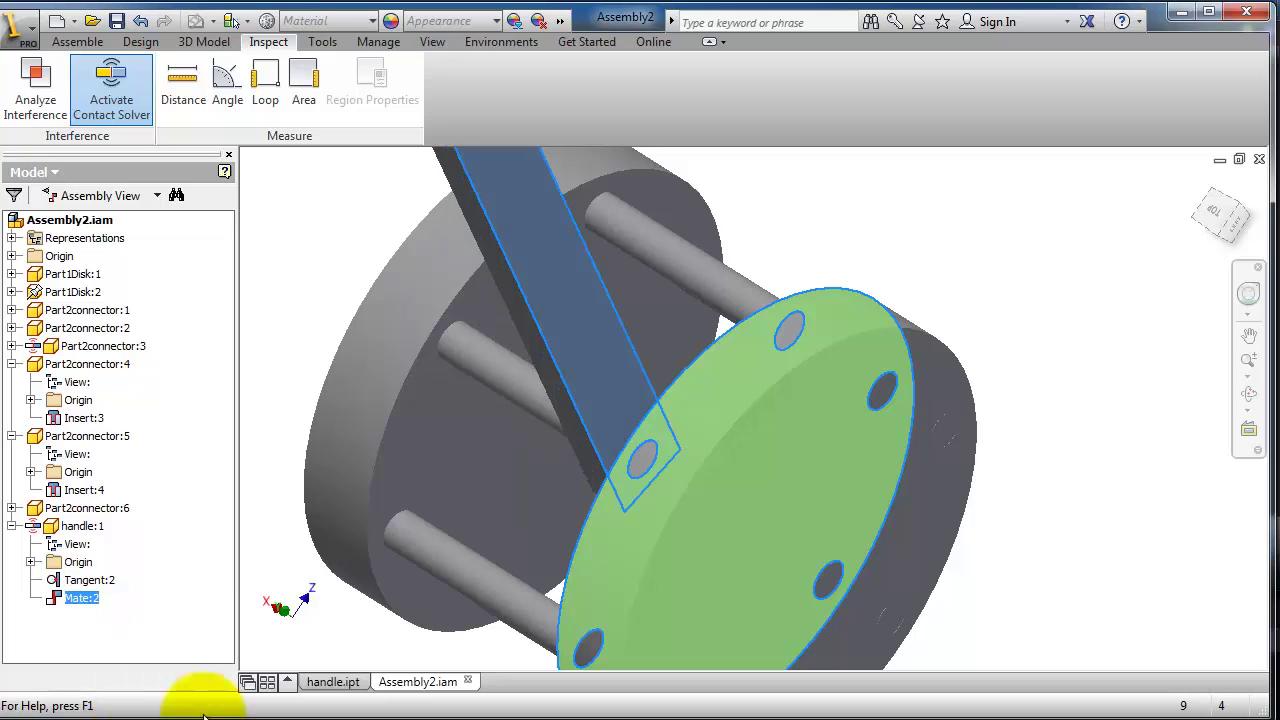
Swing the handle down and back up about its connector to check its contact with the neighboring connectors
left_click_drag(577, 353, 521, 568)
scroll(805, 408, "up", 3)
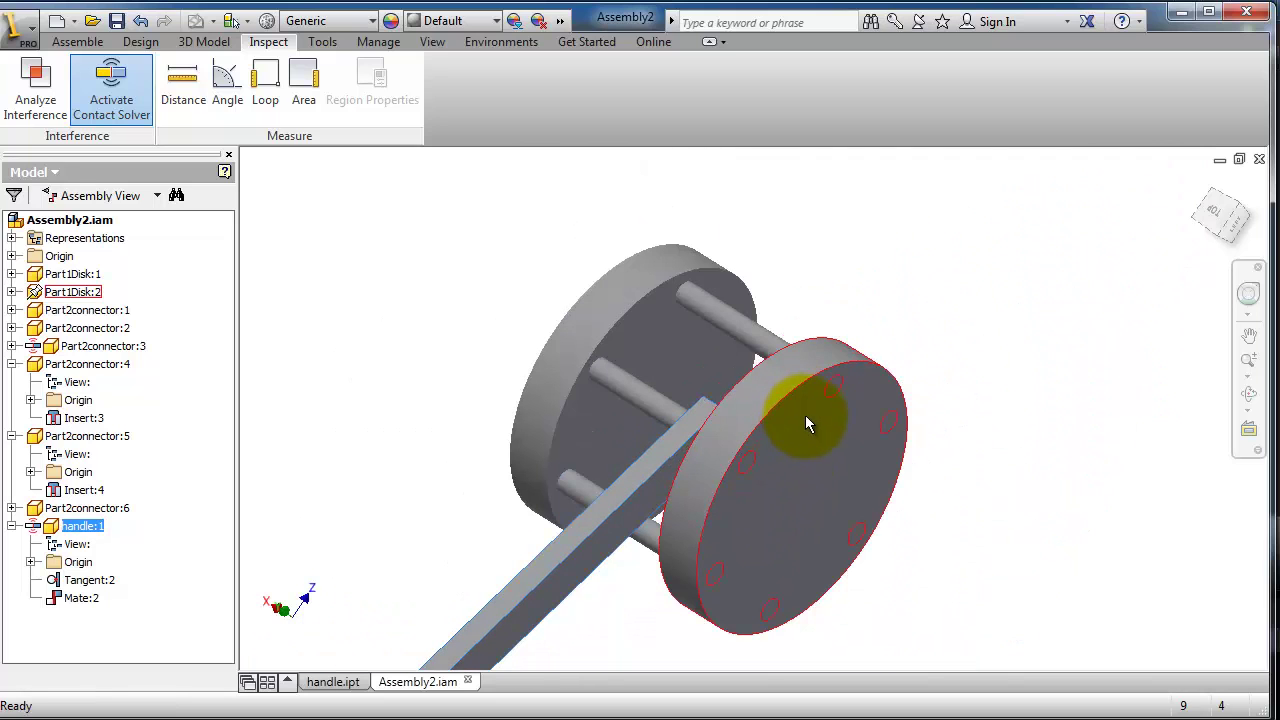
mouse_move(806, 420)
middle_mouse_down("shift")
mouse_move(837, 386)
mouse_move(823, 414)
middle_mouse_up("shift")
scroll(816, 414, "up", 3)
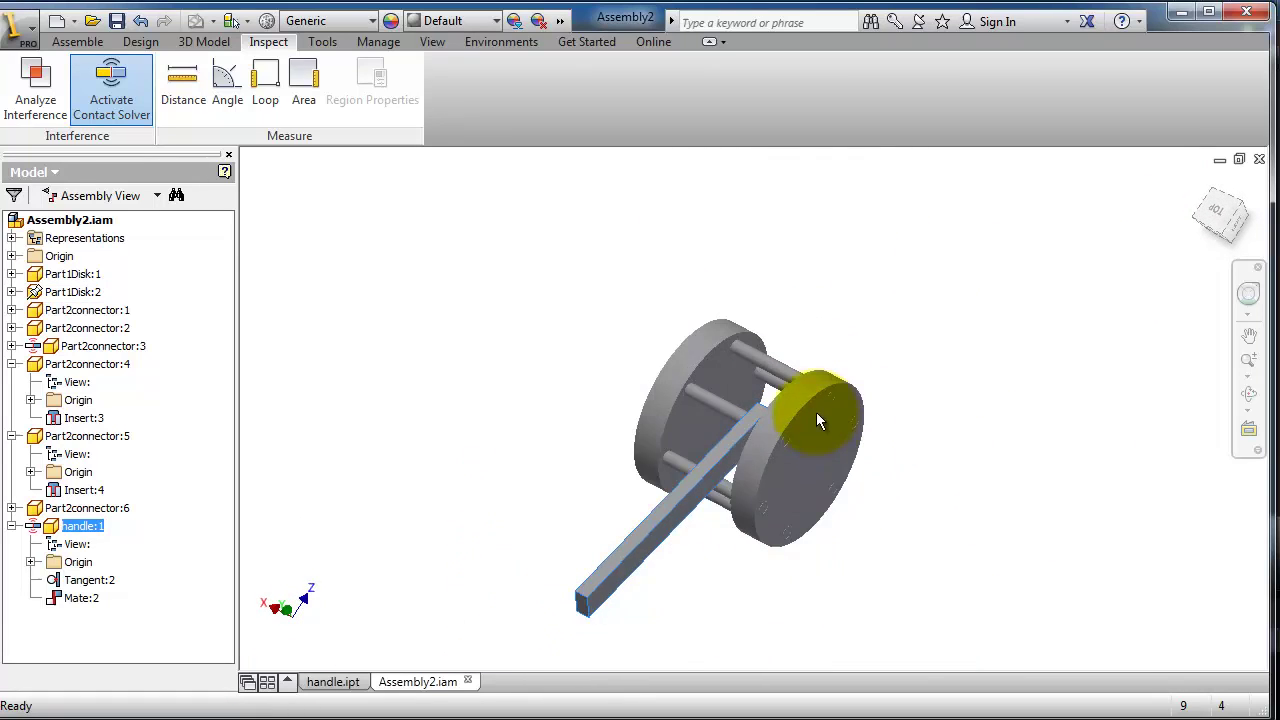
scroll(816, 412, "down", 3)
middle_click_drag(665, 503, 637, 388)
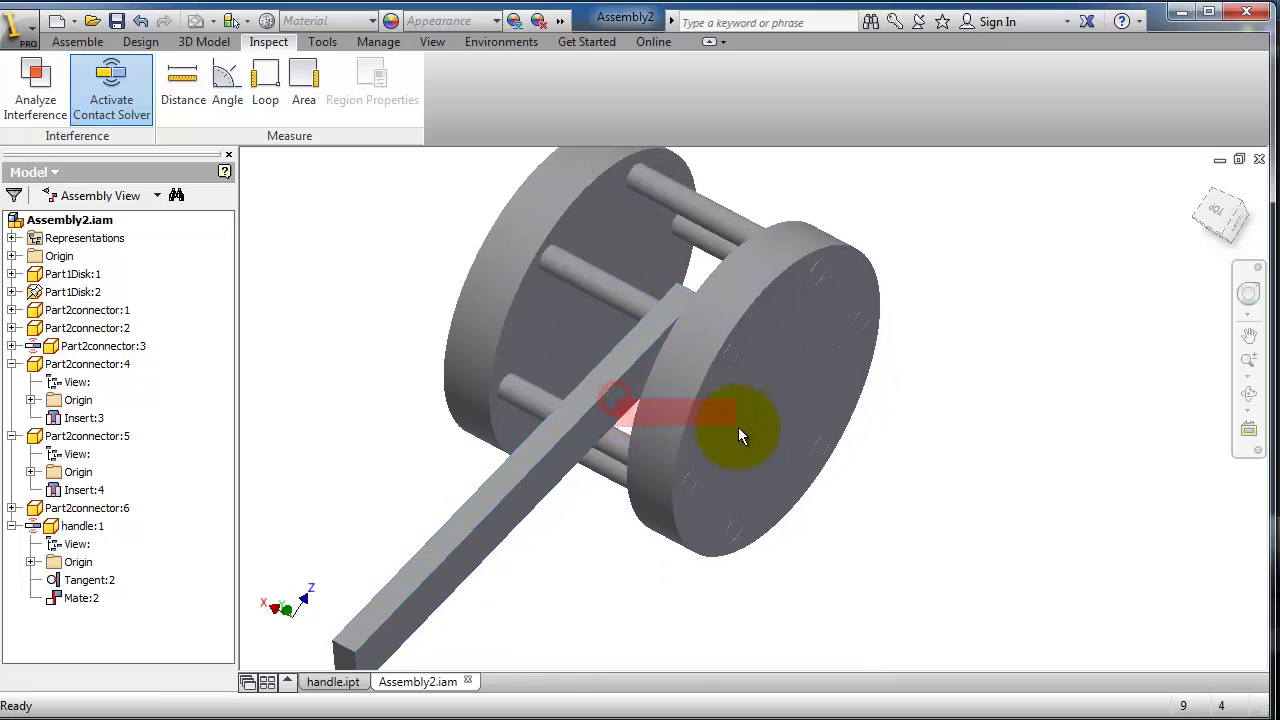
left_click_drag(545, 465, 617, 334)
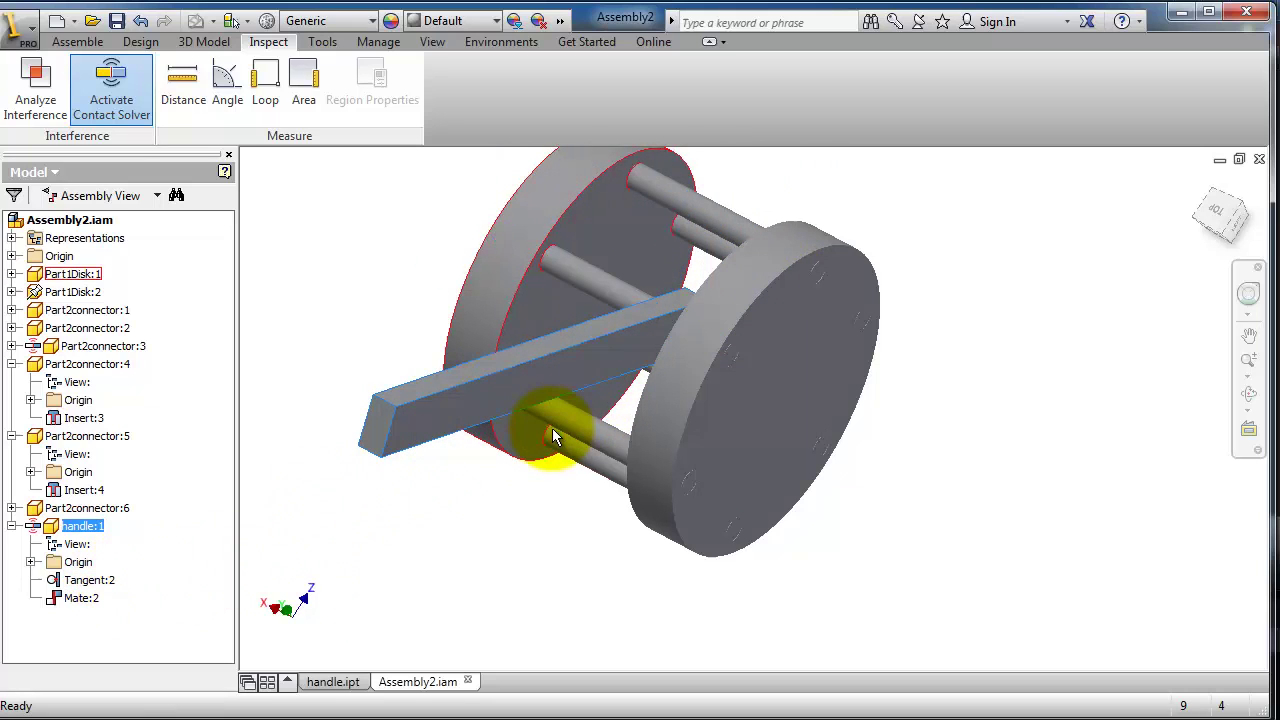
Add Part2connector:4, the lower connector the handle passes through, to the contact set
left_click(578, 424)
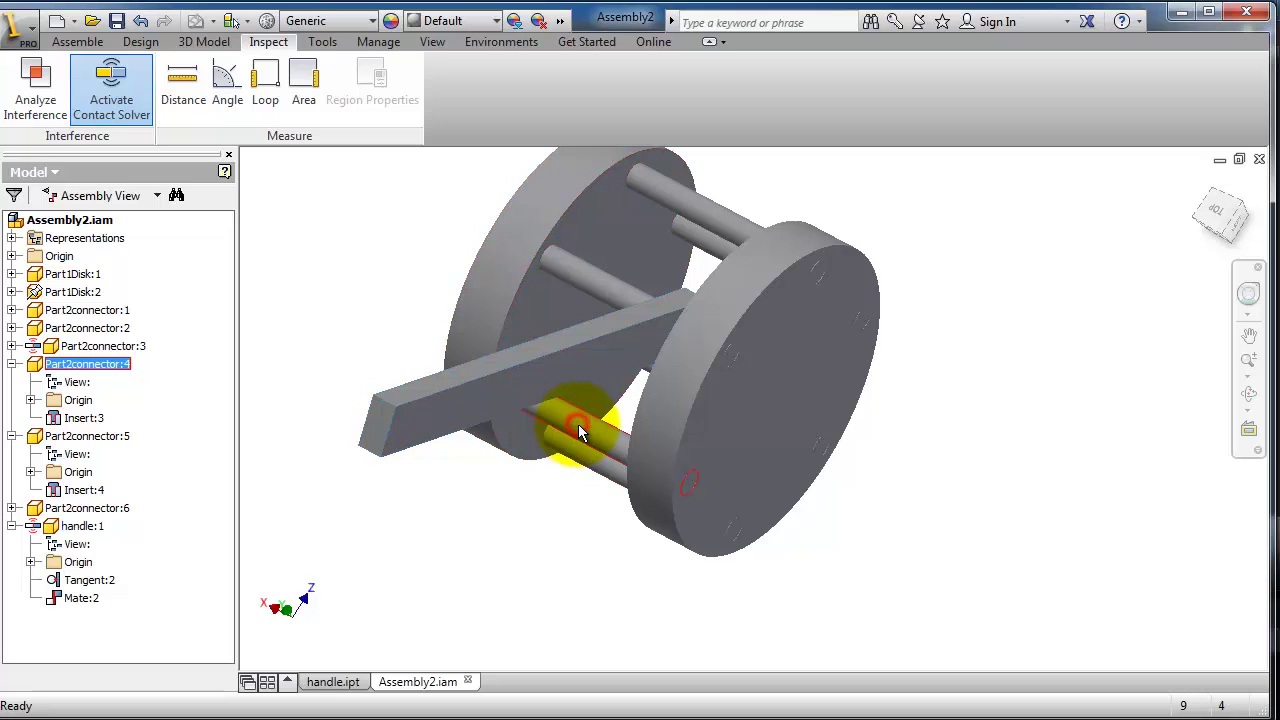
right_click(118, 370)
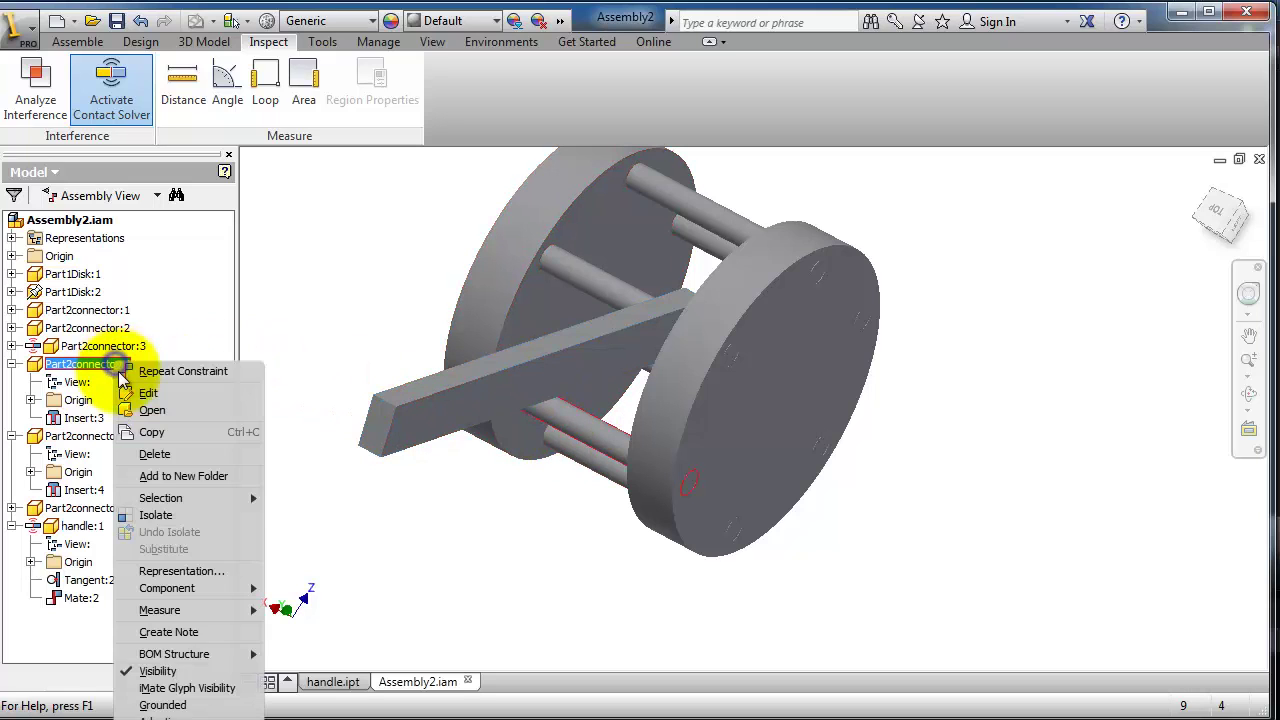
left_click(185, 716)
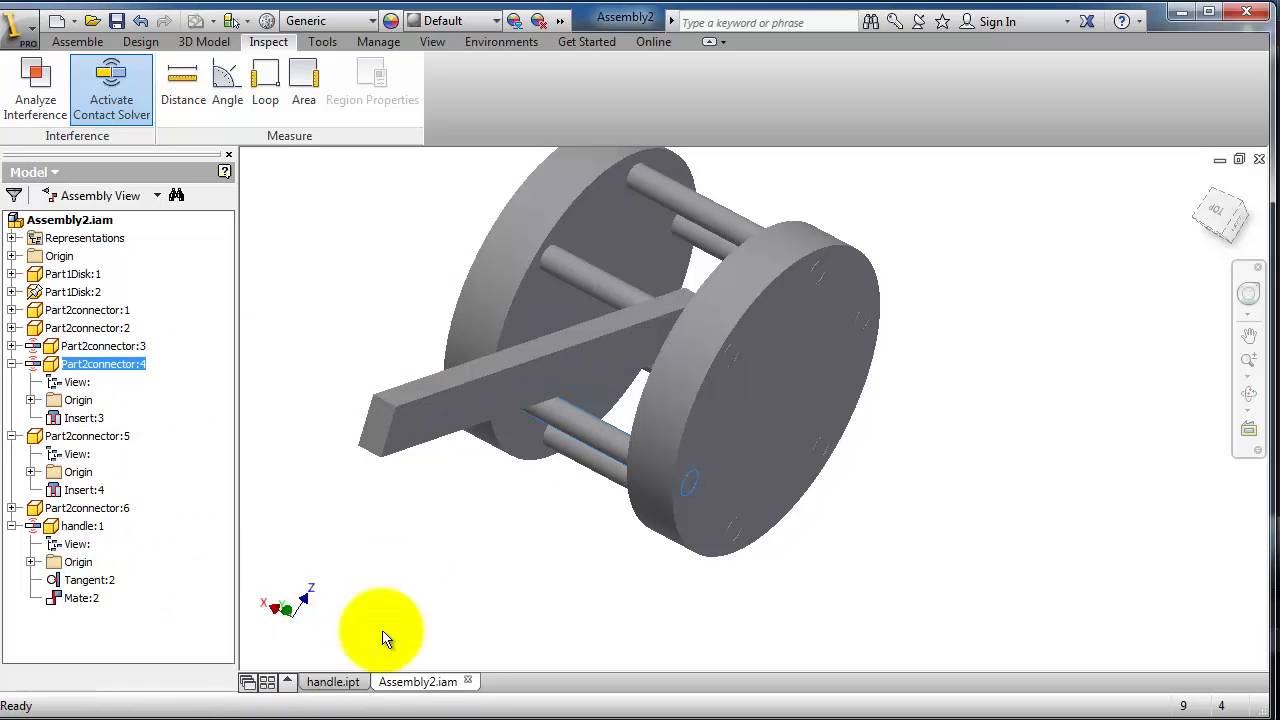
Swing the handle between the neighboring connectors and inspect how contact limits its rotation
left_click_drag(487, 396, 624, 485)
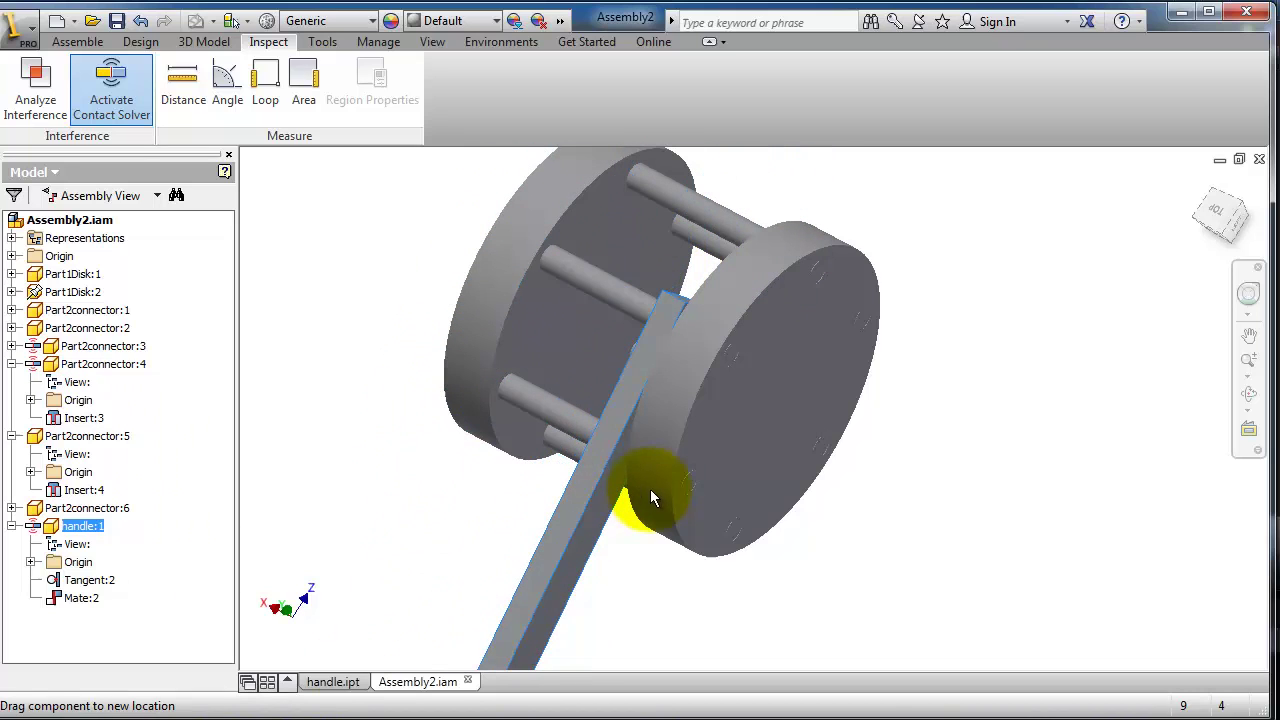
left_click_drag(650, 490, 618, 405)
middle_click_drag(850, 456, 891, 451, "shift")
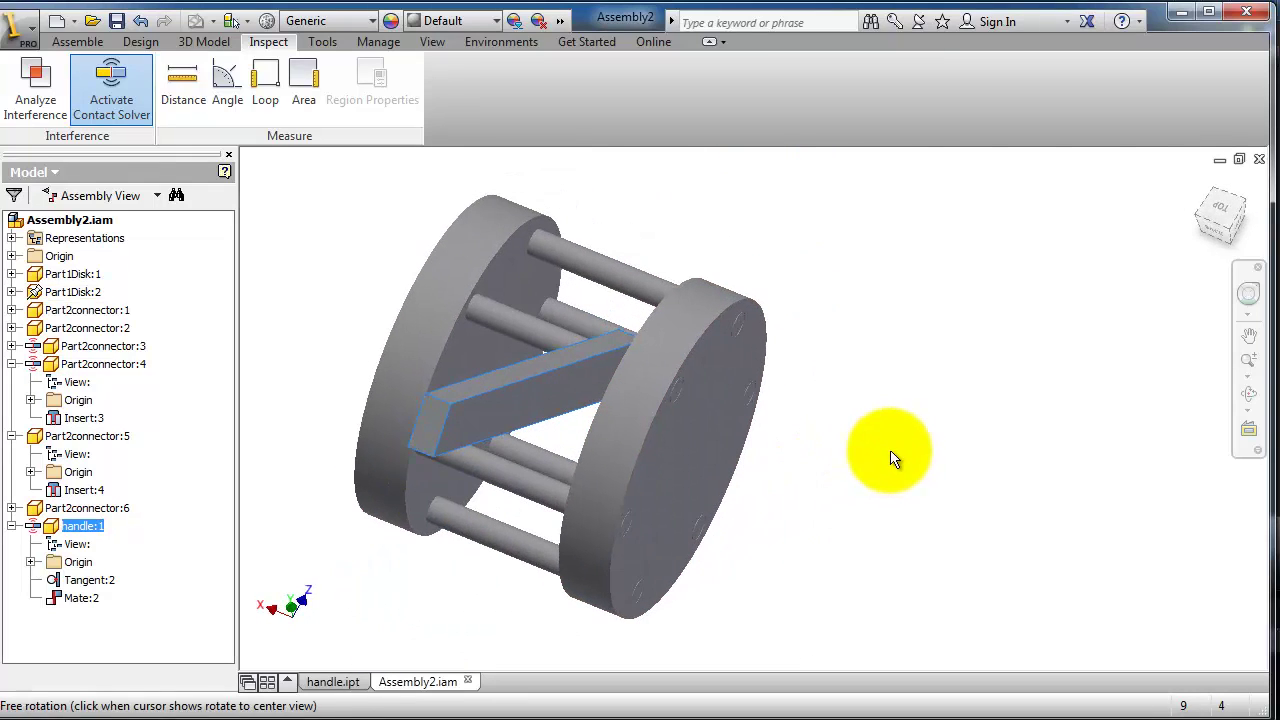
left_click_drag(520, 380, 580, 314)
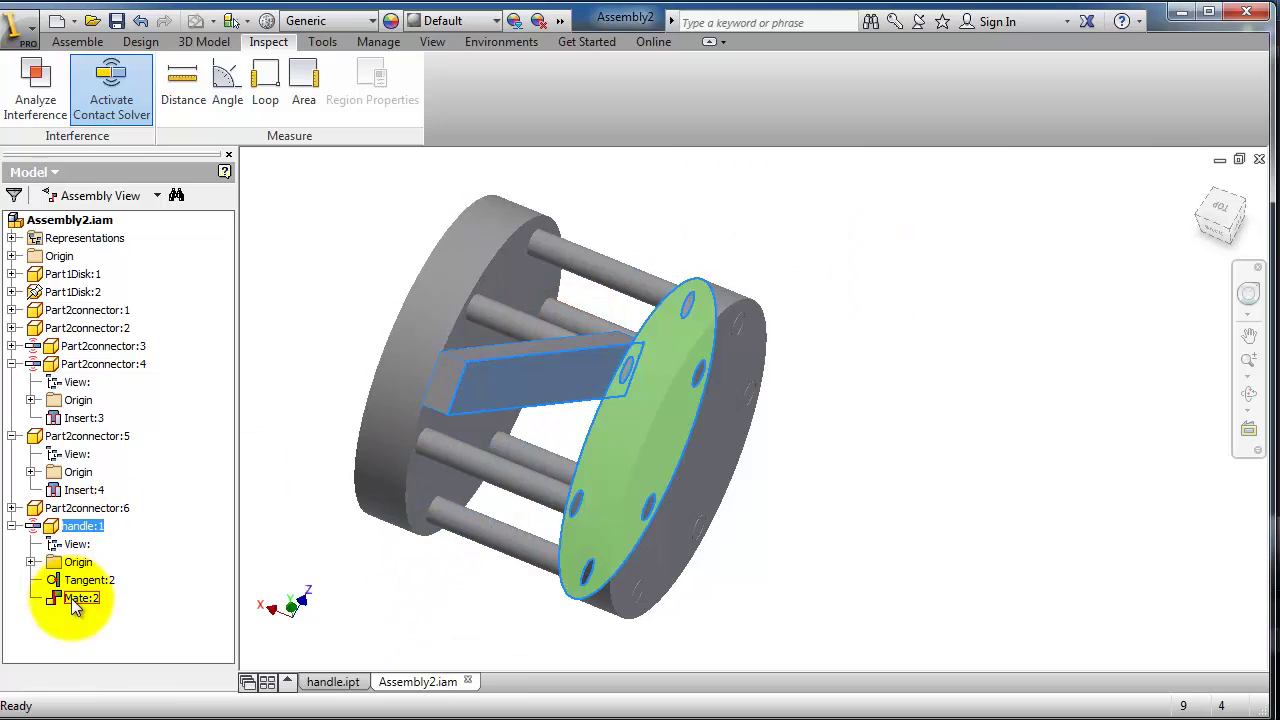
Suppress the handle's Mate:2 constraint and slide the handle along its connector toward the rear disk
right_click(71, 598)
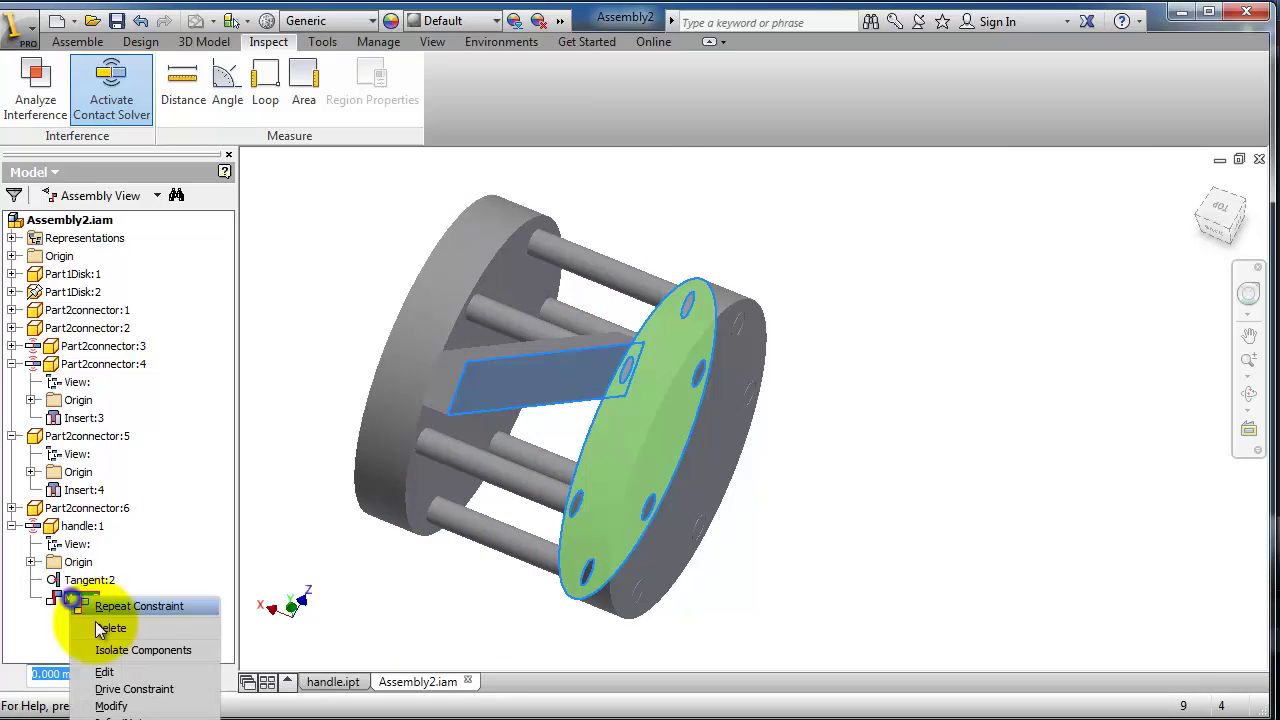
left_click(112, 719)
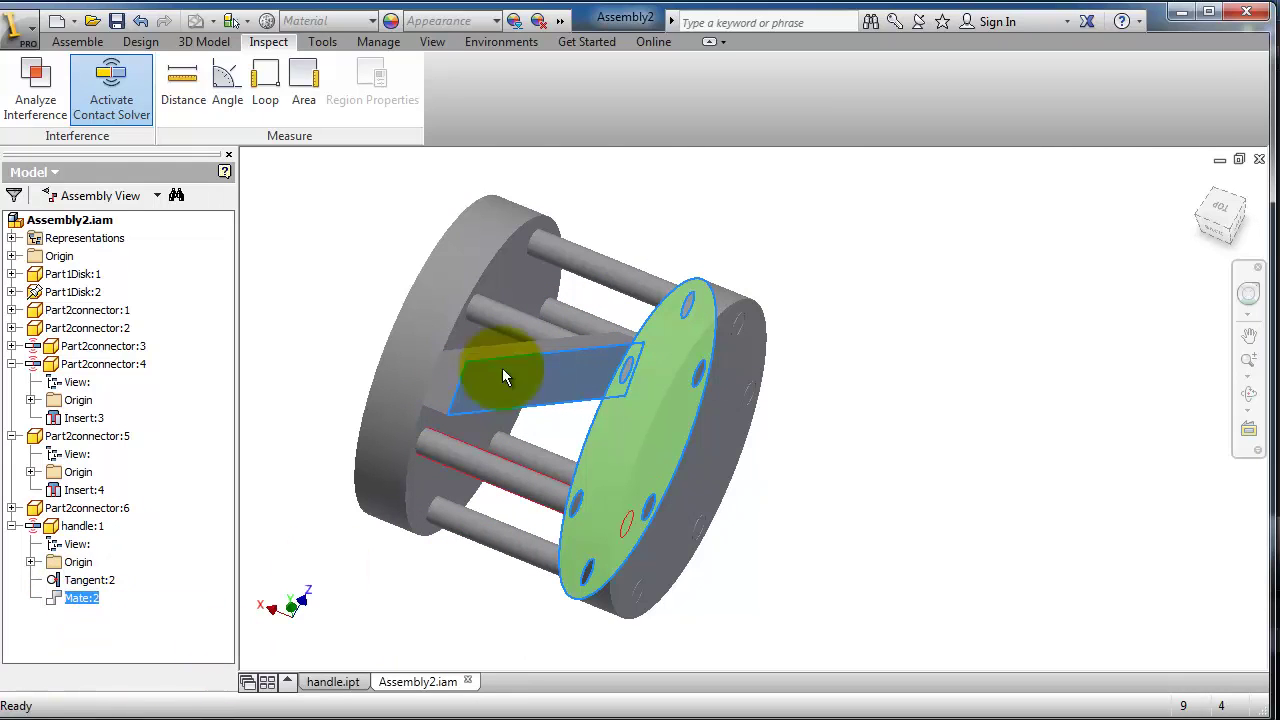
left_click_drag(564, 386, 485, 390)
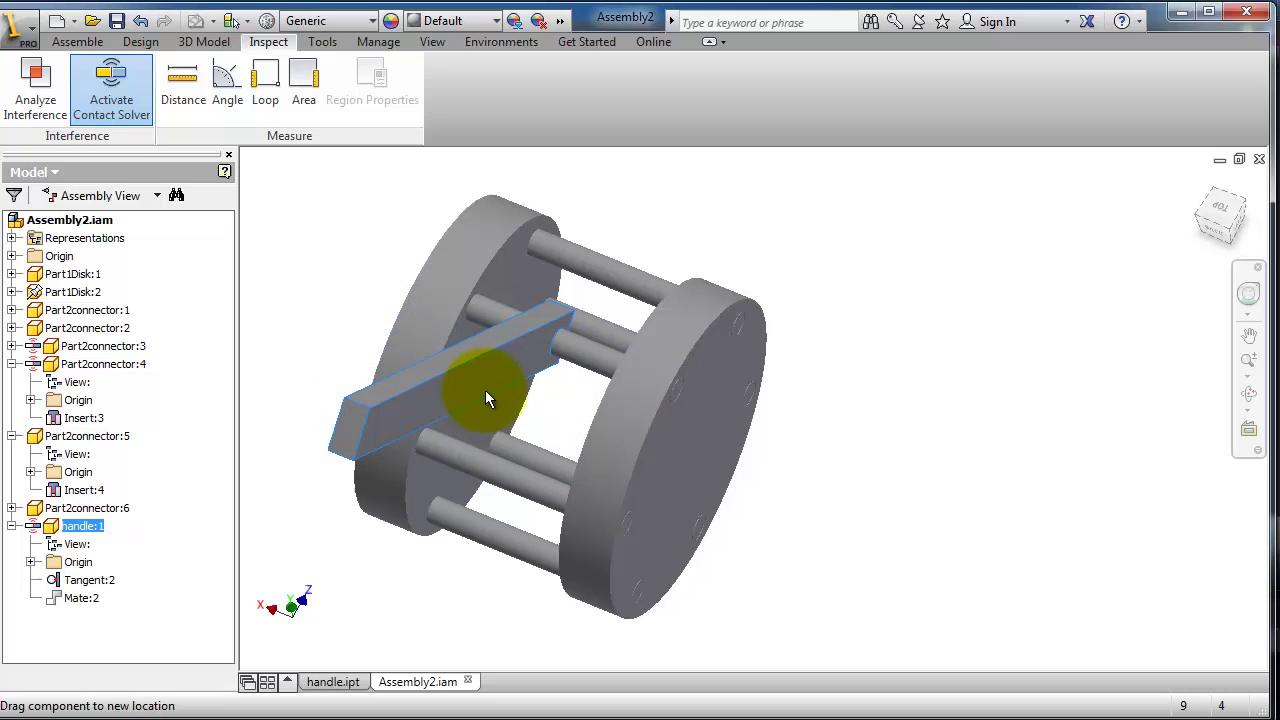
Add both disks, Part1Disk:2 and Part1Disk:1, to the contact set
middle_click_drag(812, 361, 841, 348, "shift")
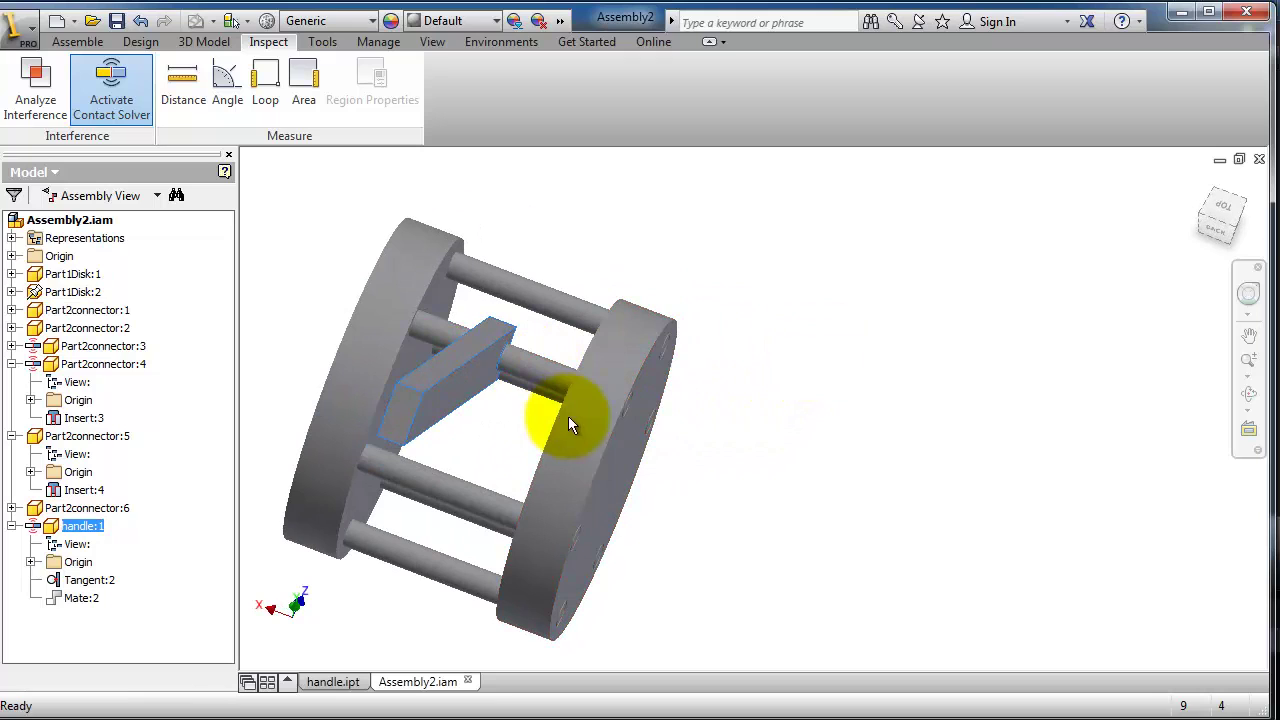
left_click(592, 426)
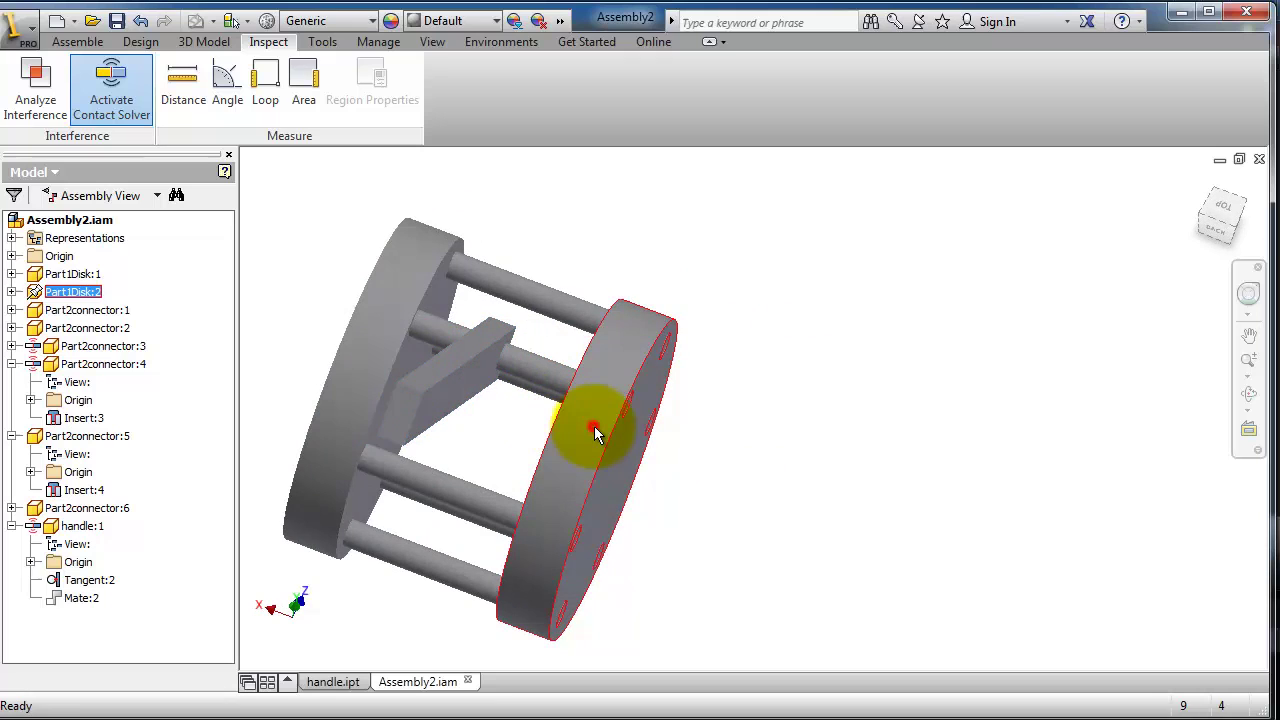
right_click(82, 289)
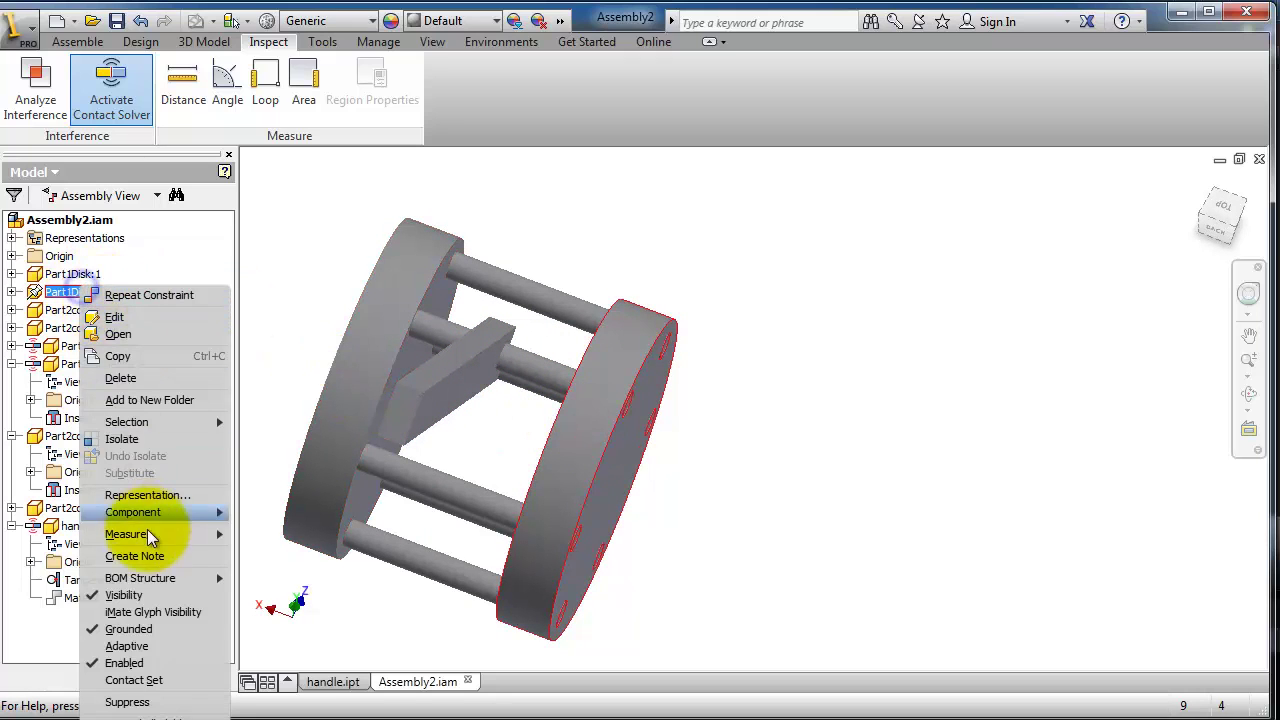
left_click(150, 680)
left_click(365, 348)
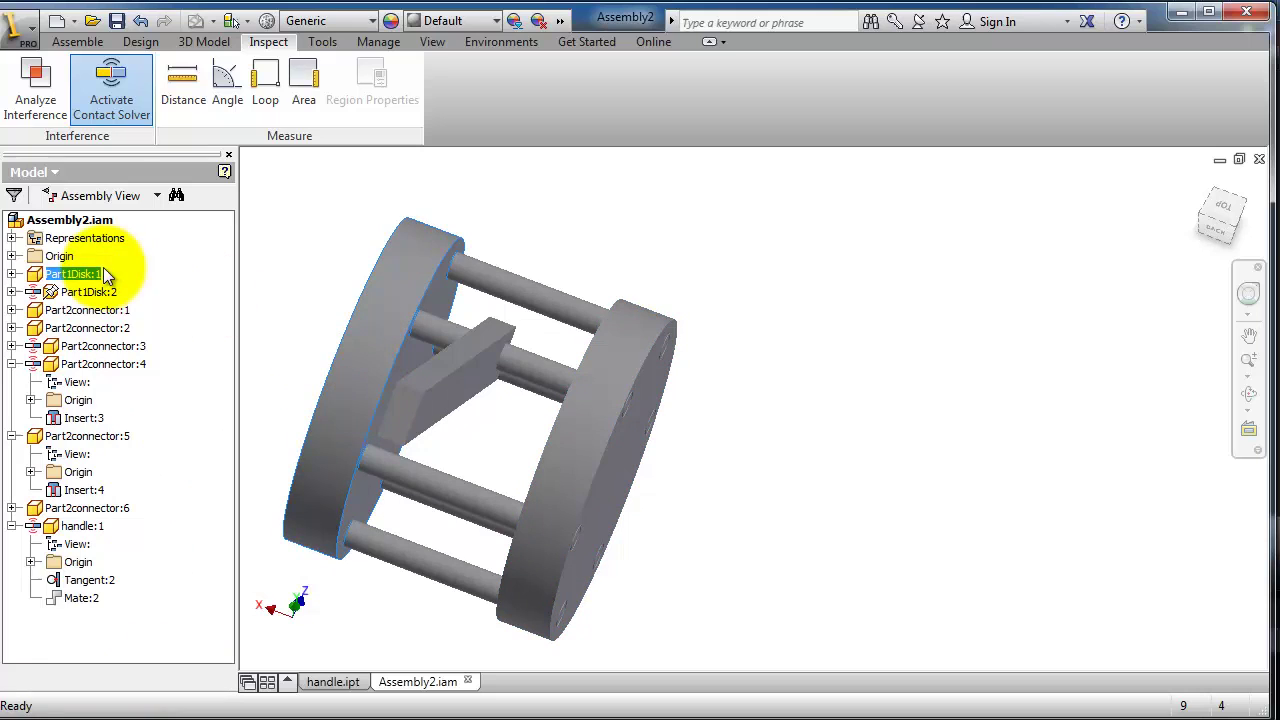
right_click(78, 273)
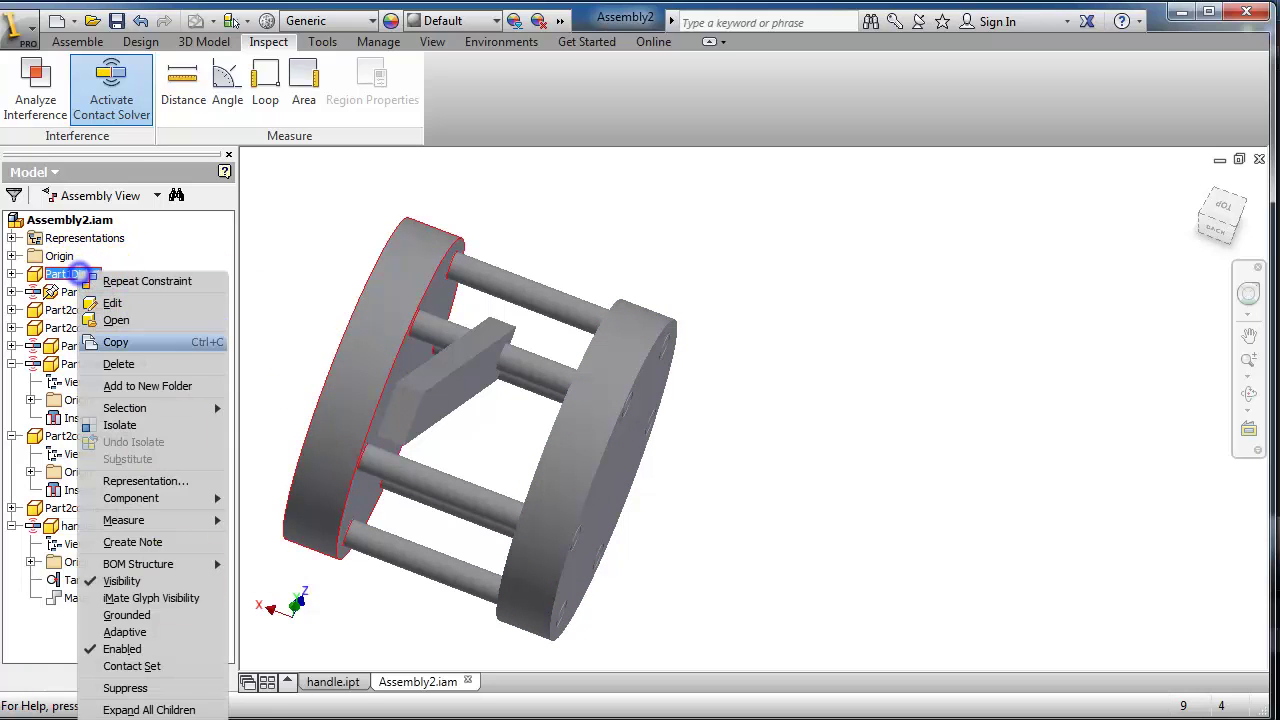
left_click(145, 666)
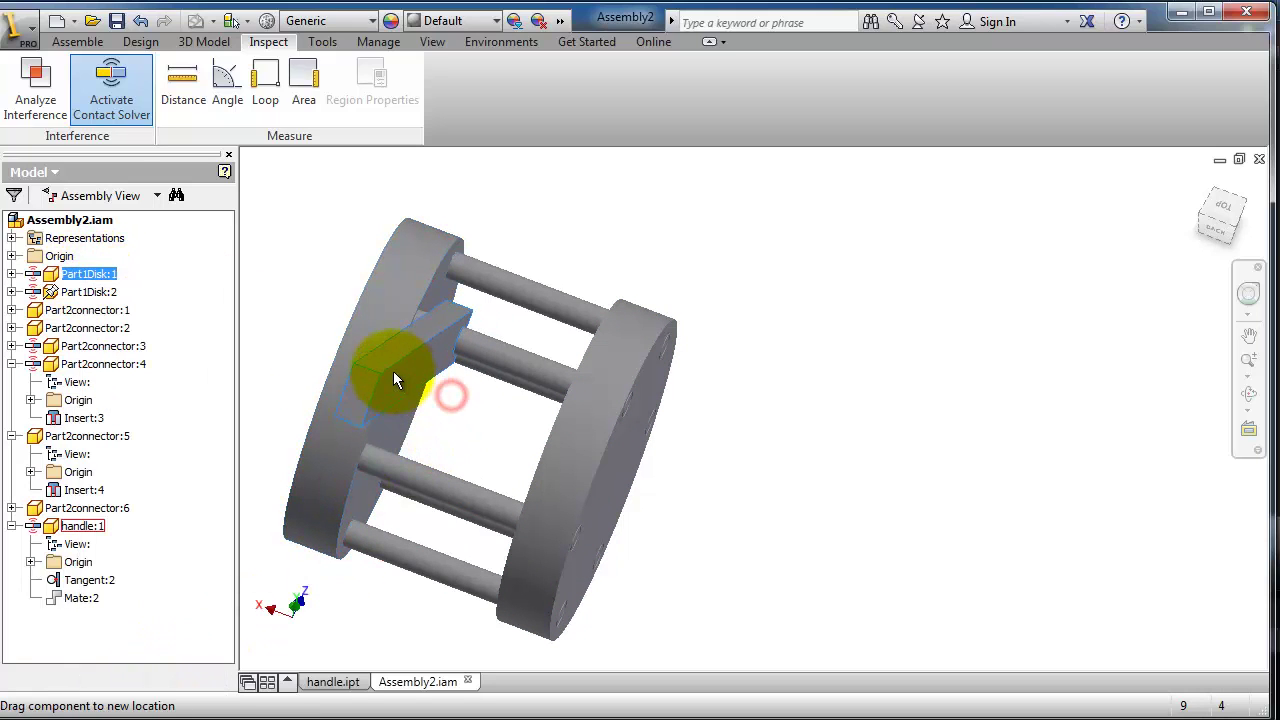